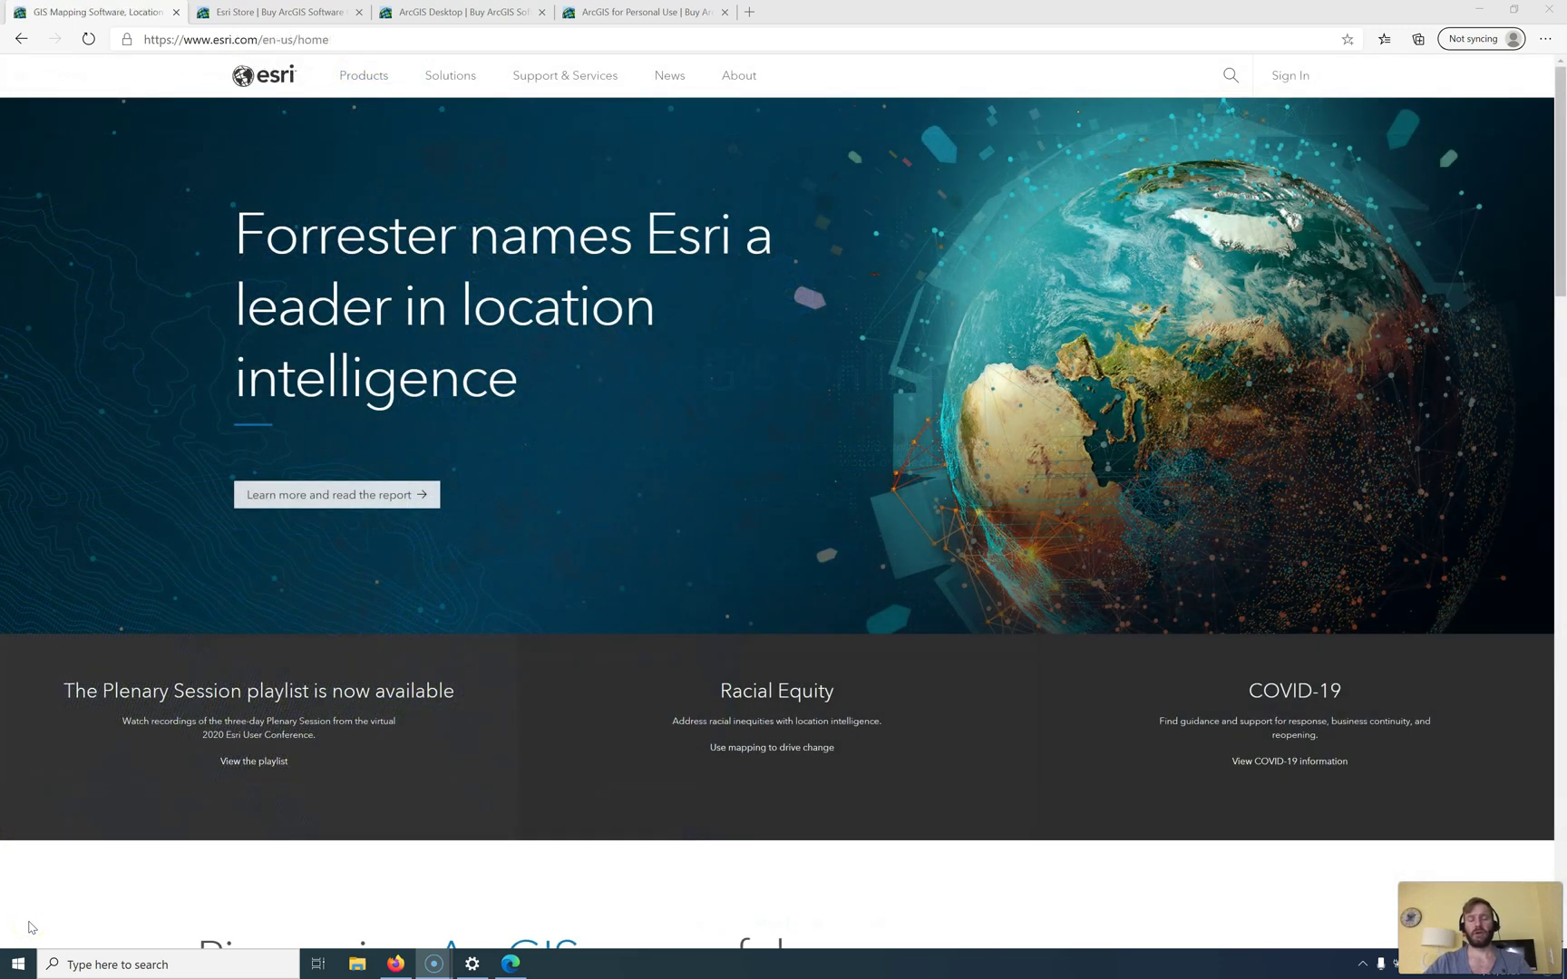
Step: In Esri Store, show the ArcGIS Desktop page comparing Basic, Standard and Advanced licenses
click(31, 923)
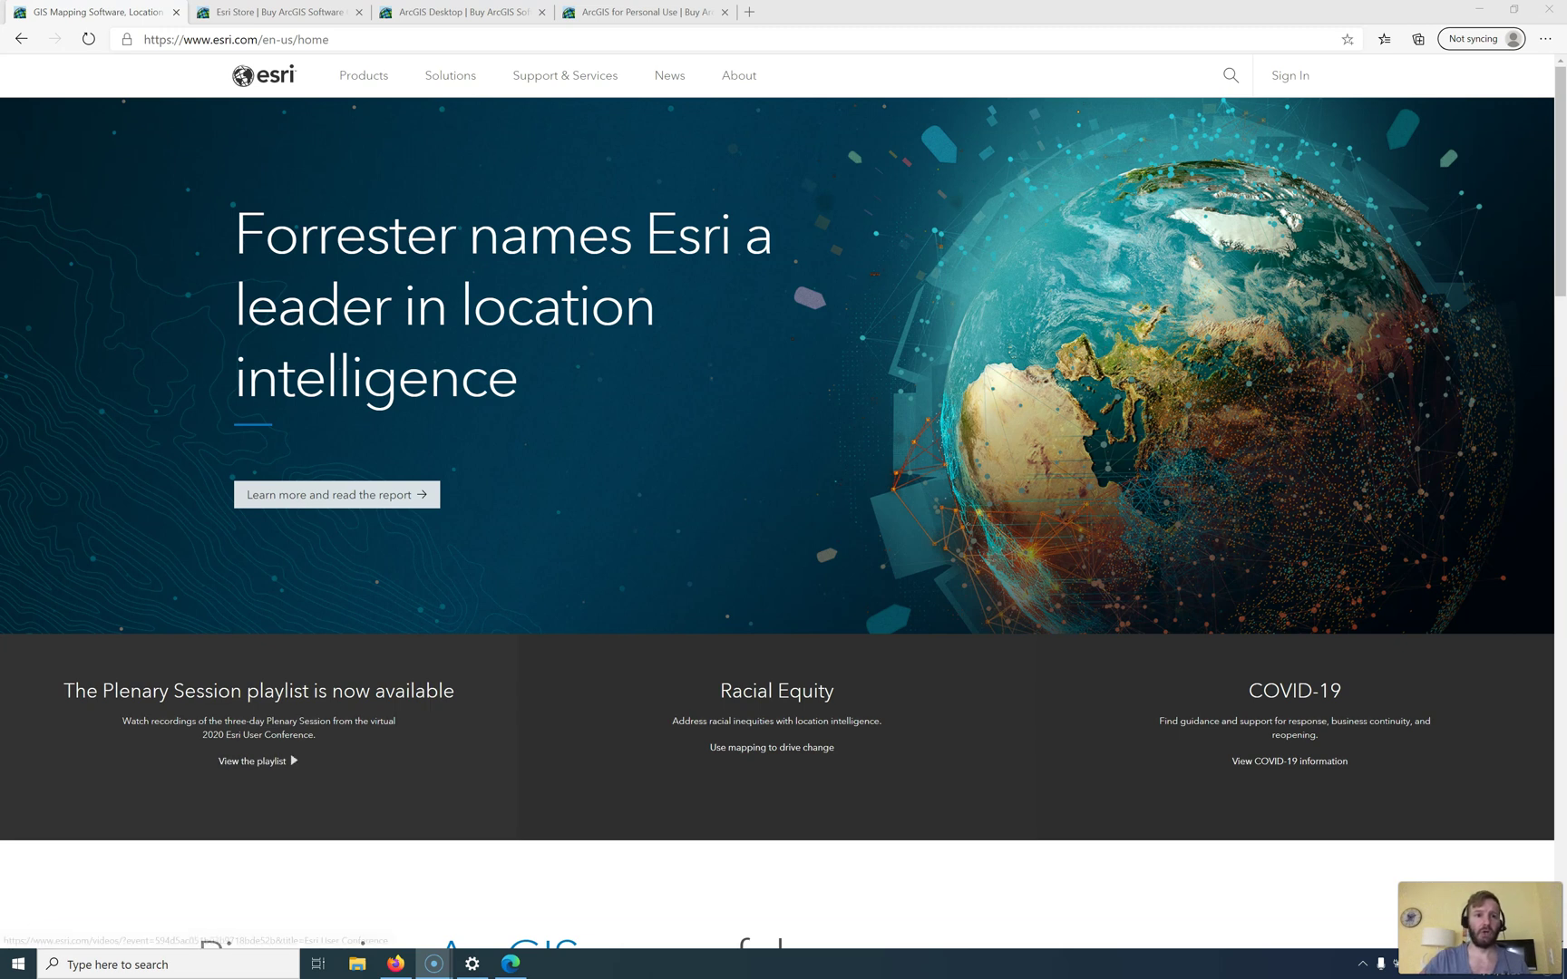
click(288, 16)
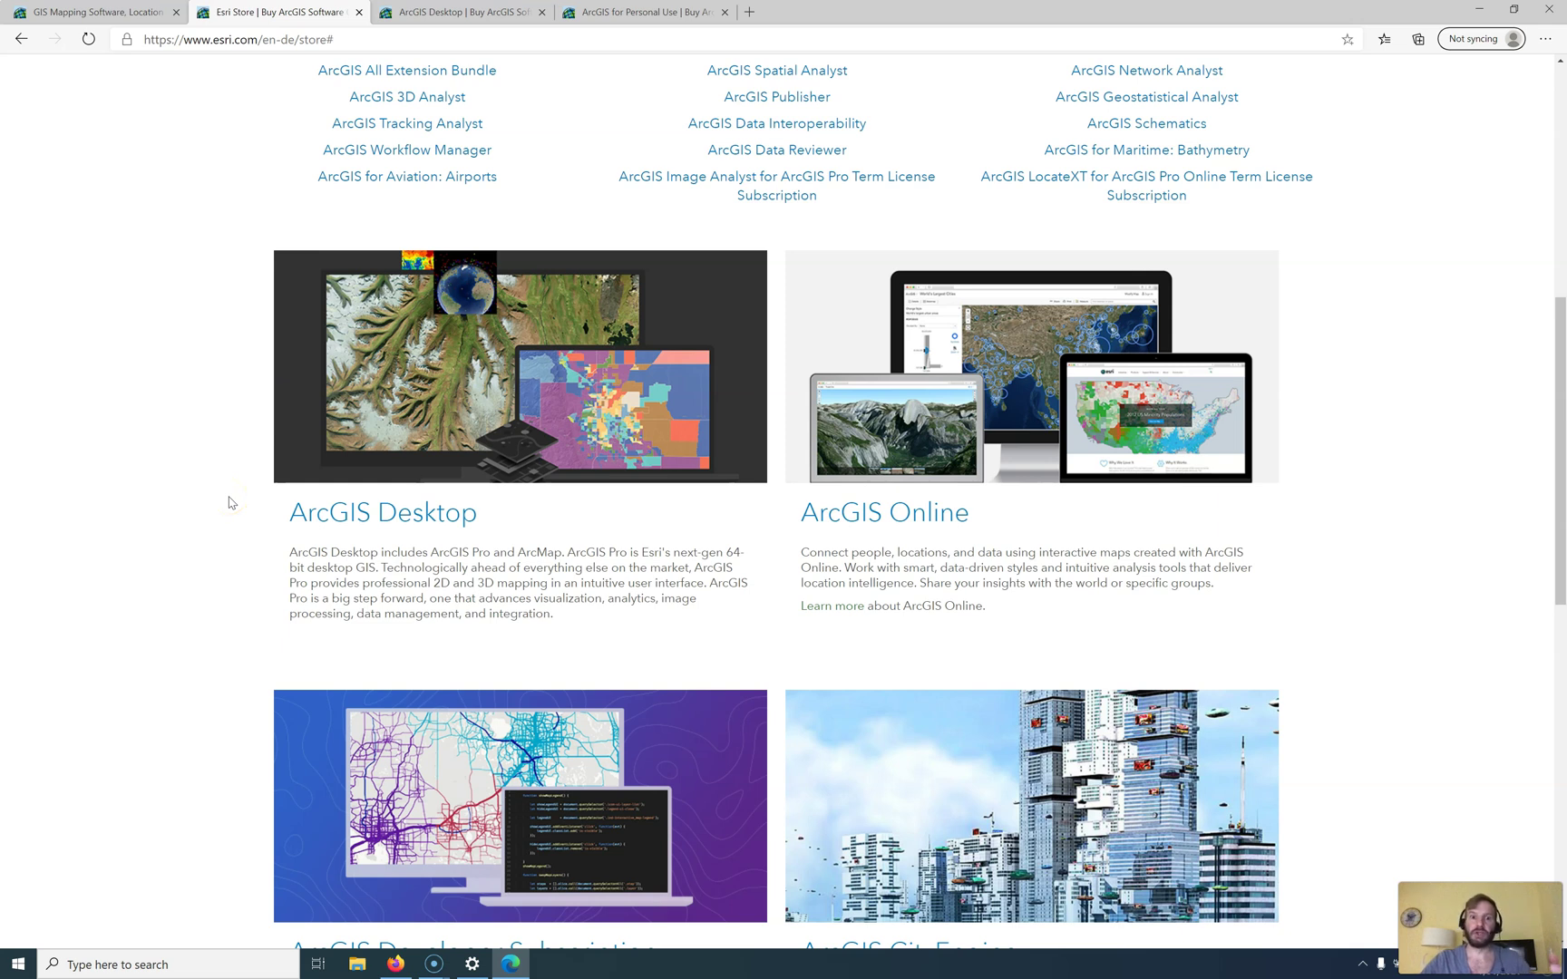
scroll(230, 502, up, 7)
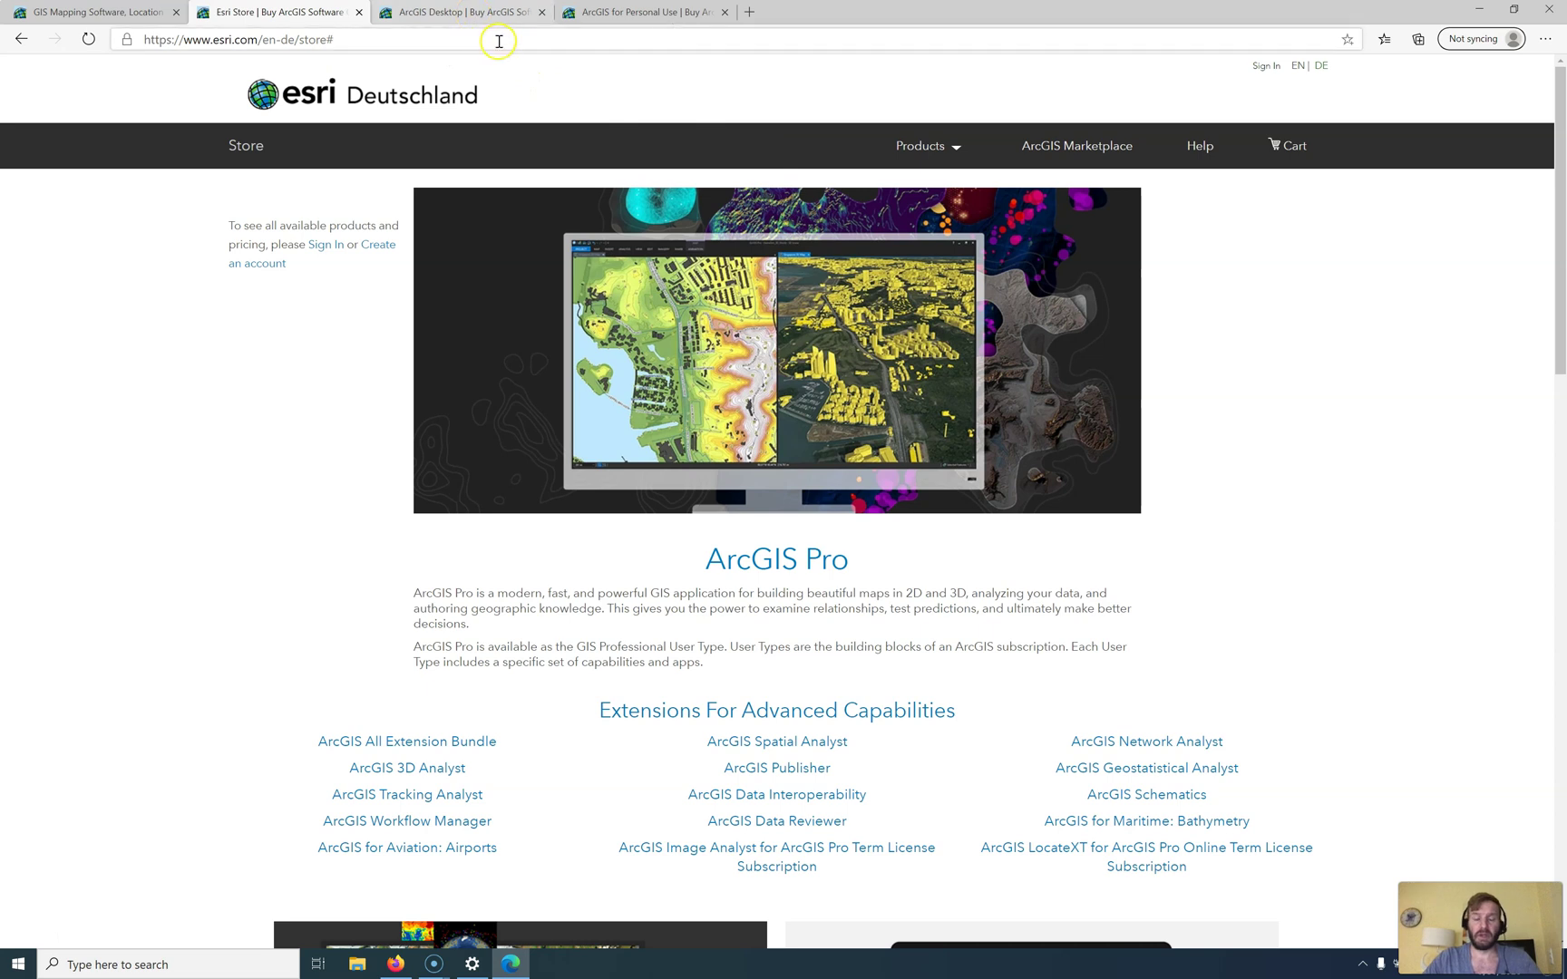
click(473, 15)
scroll(666, 313, up, 3)
scroll(667, 313, up, 4)
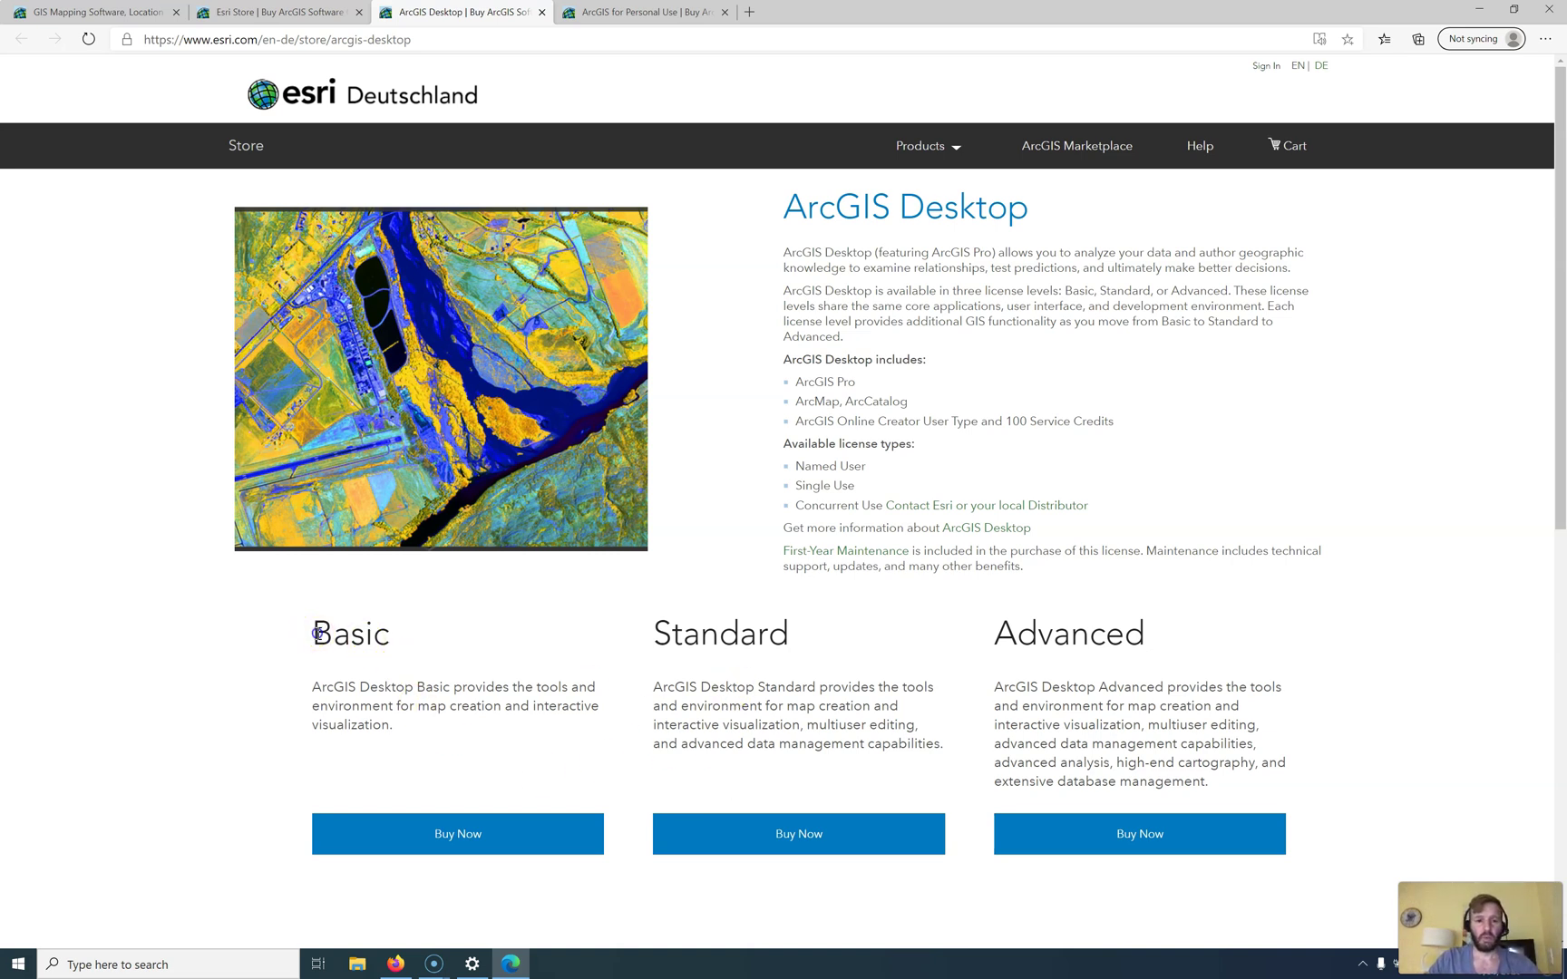
drag(313, 633, 870, 651)
click(870, 651)
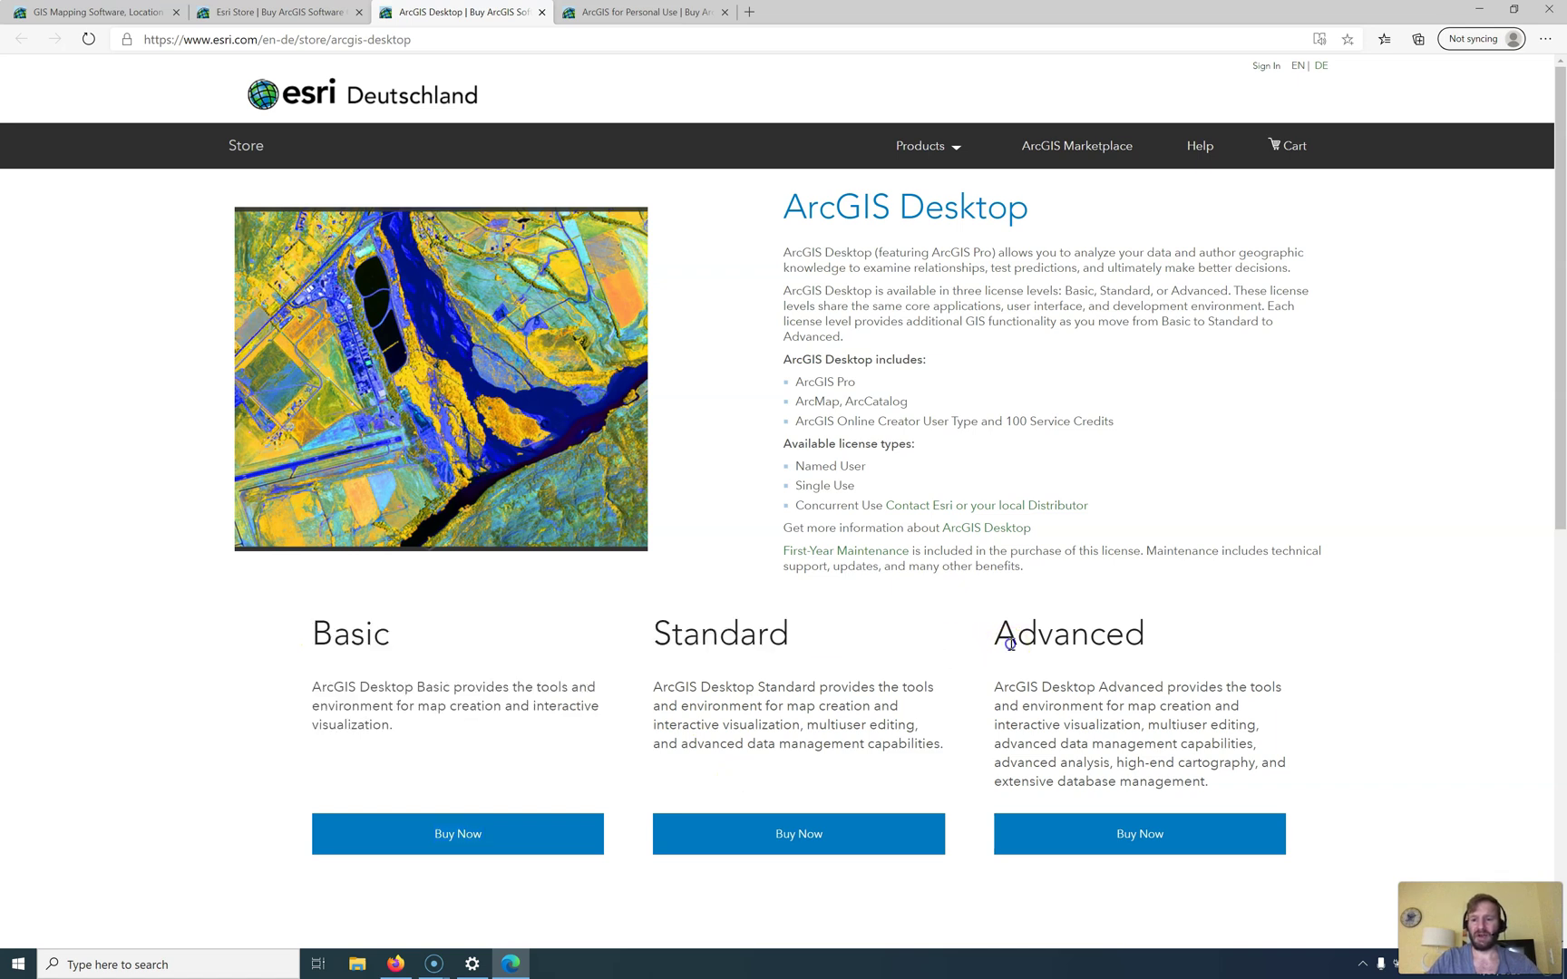
drag(998, 640, 1152, 640)
click(594, 11)
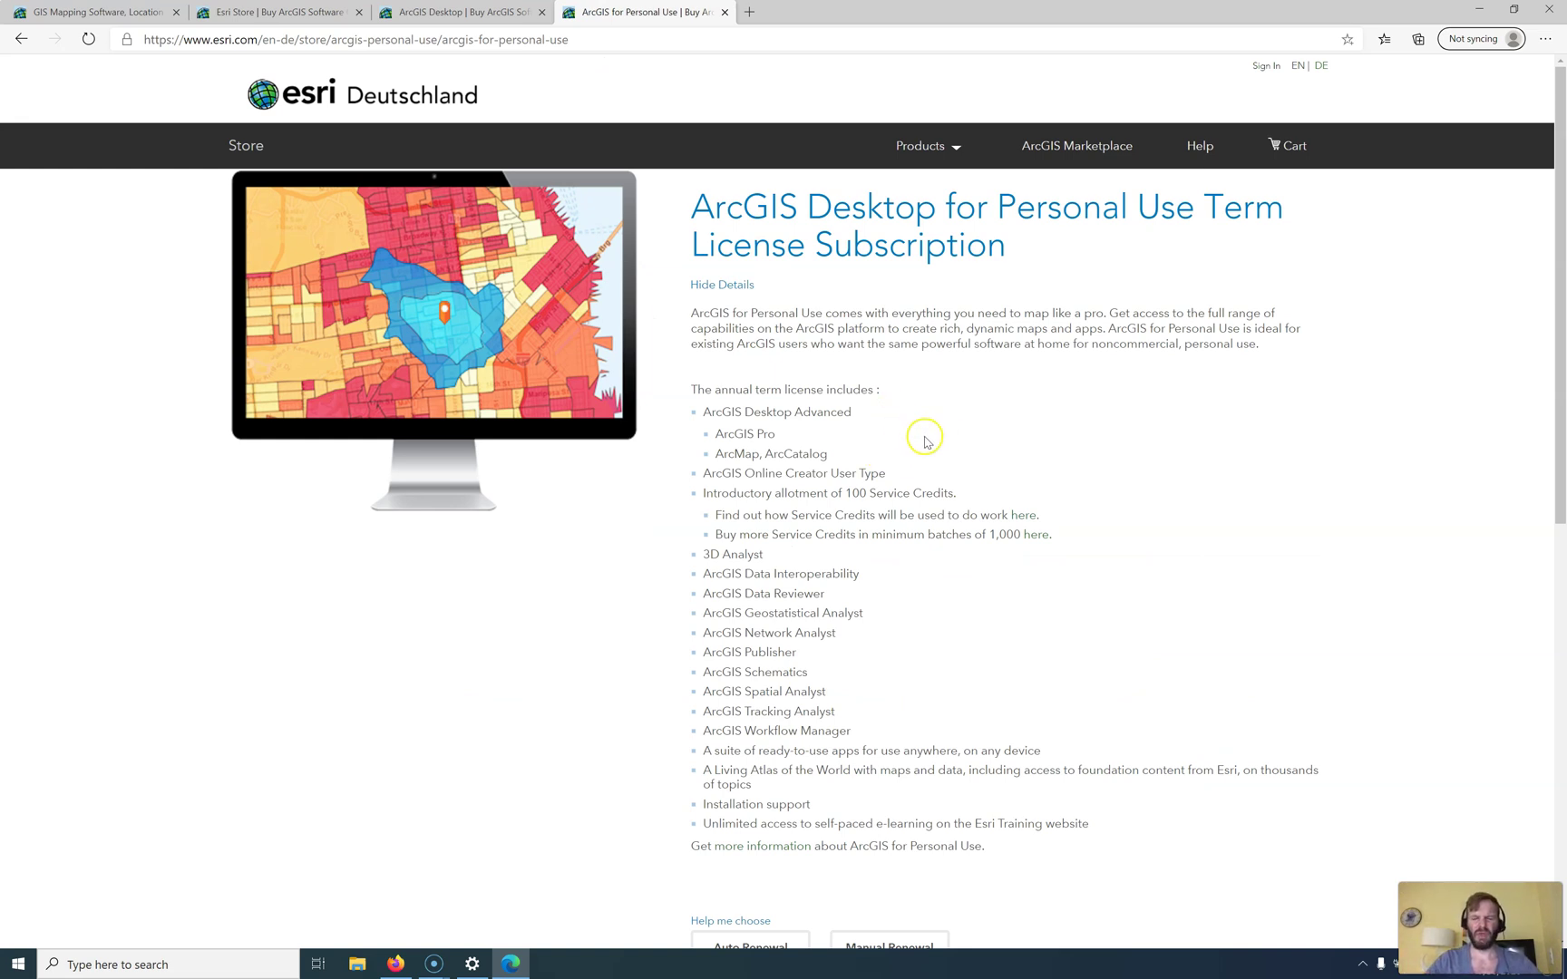
click(427, 11)
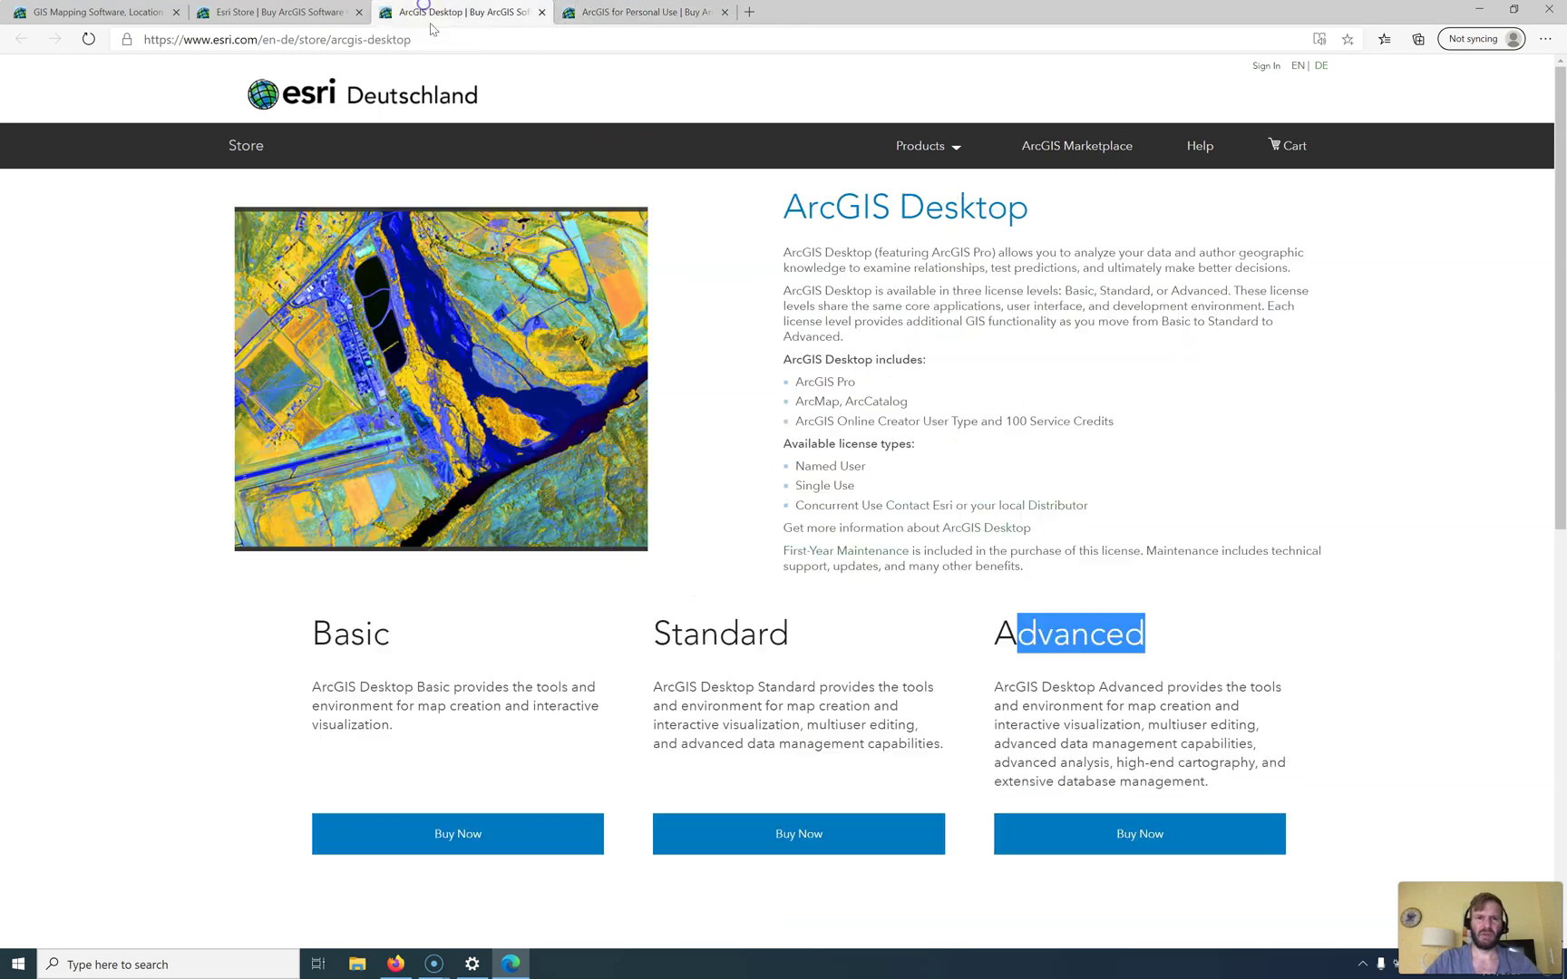
click(1074, 671)
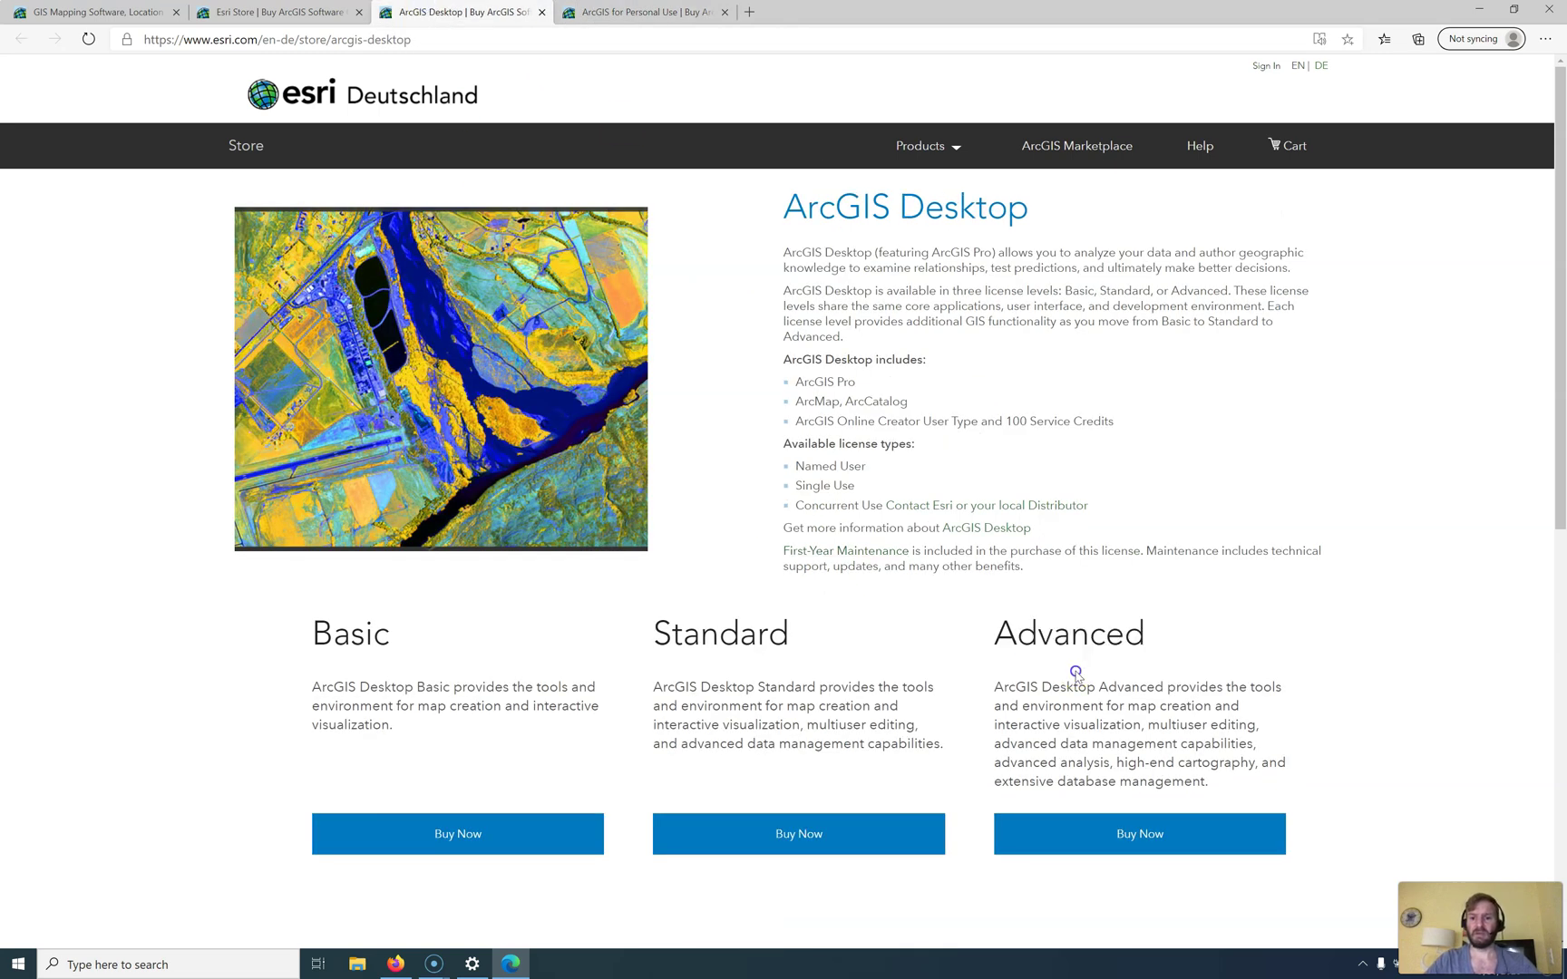
Step: Review ArcGIS Desktop for Personal Use renewal, then show it in Manage Store Purchases at 100.00 EUR
click(651, 12)
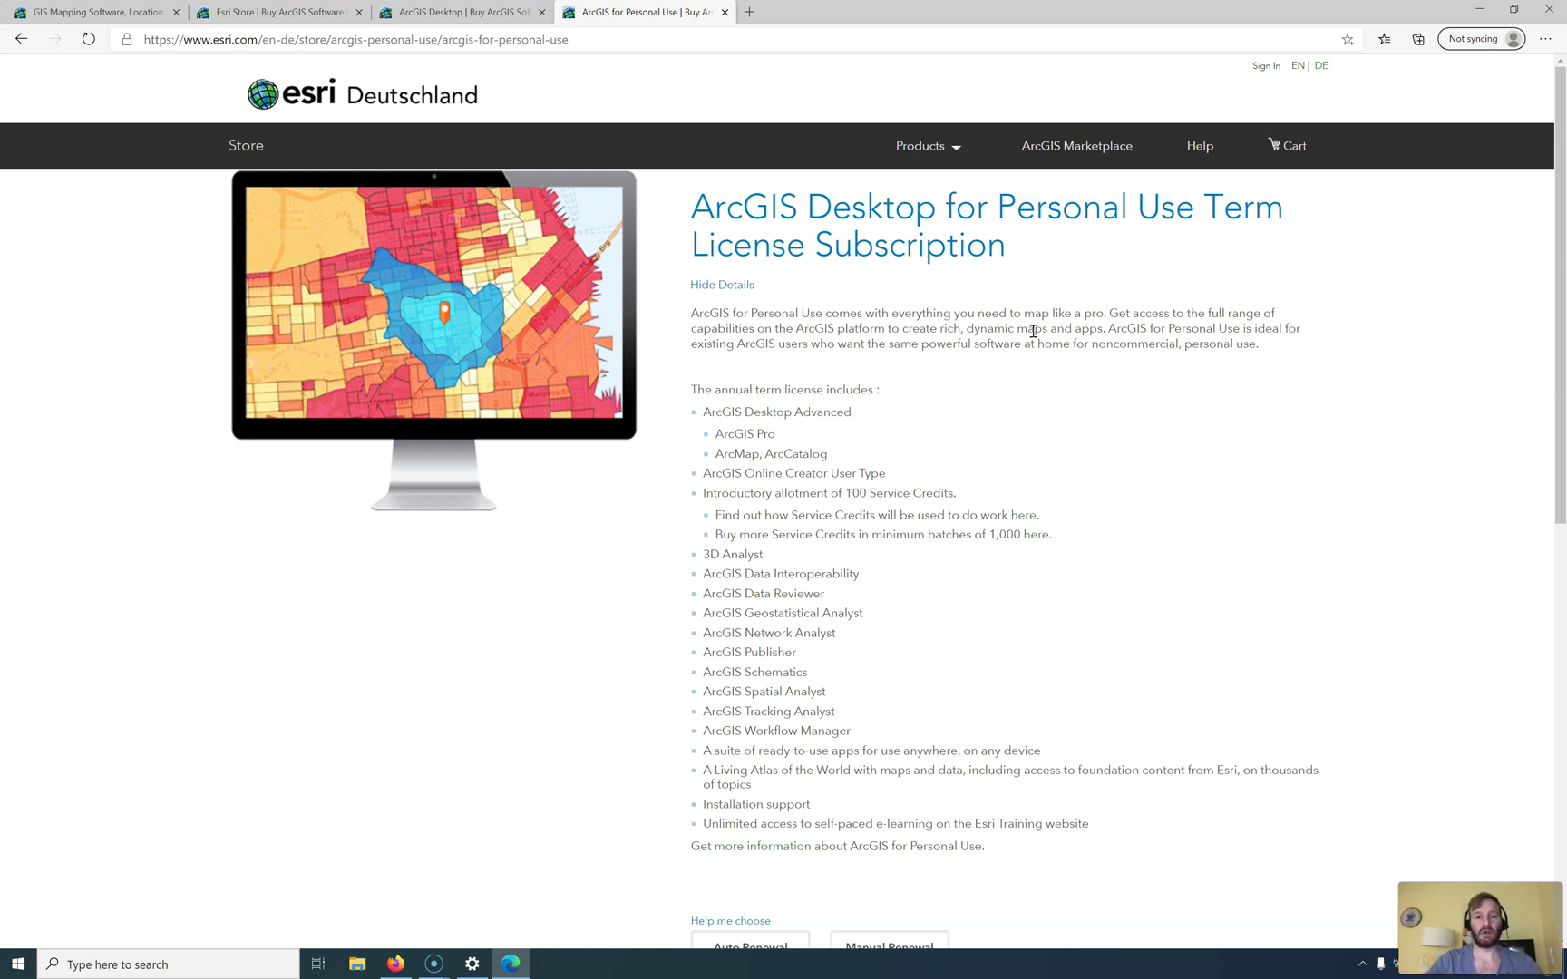
scroll(1033, 334, down, 4)
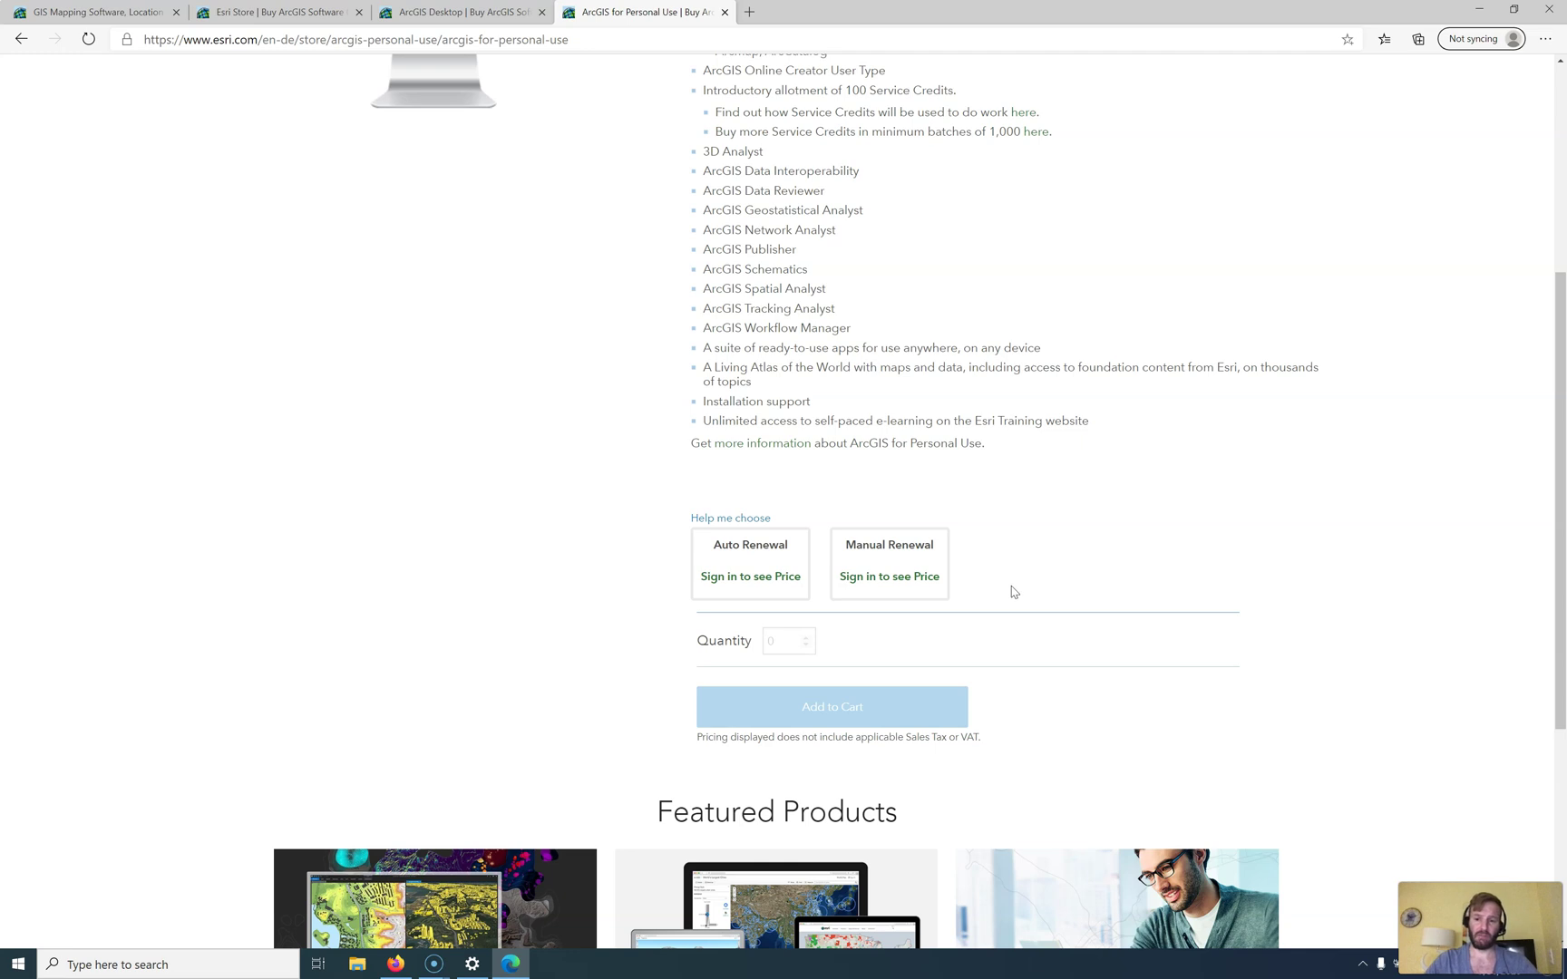
click(971, 626)
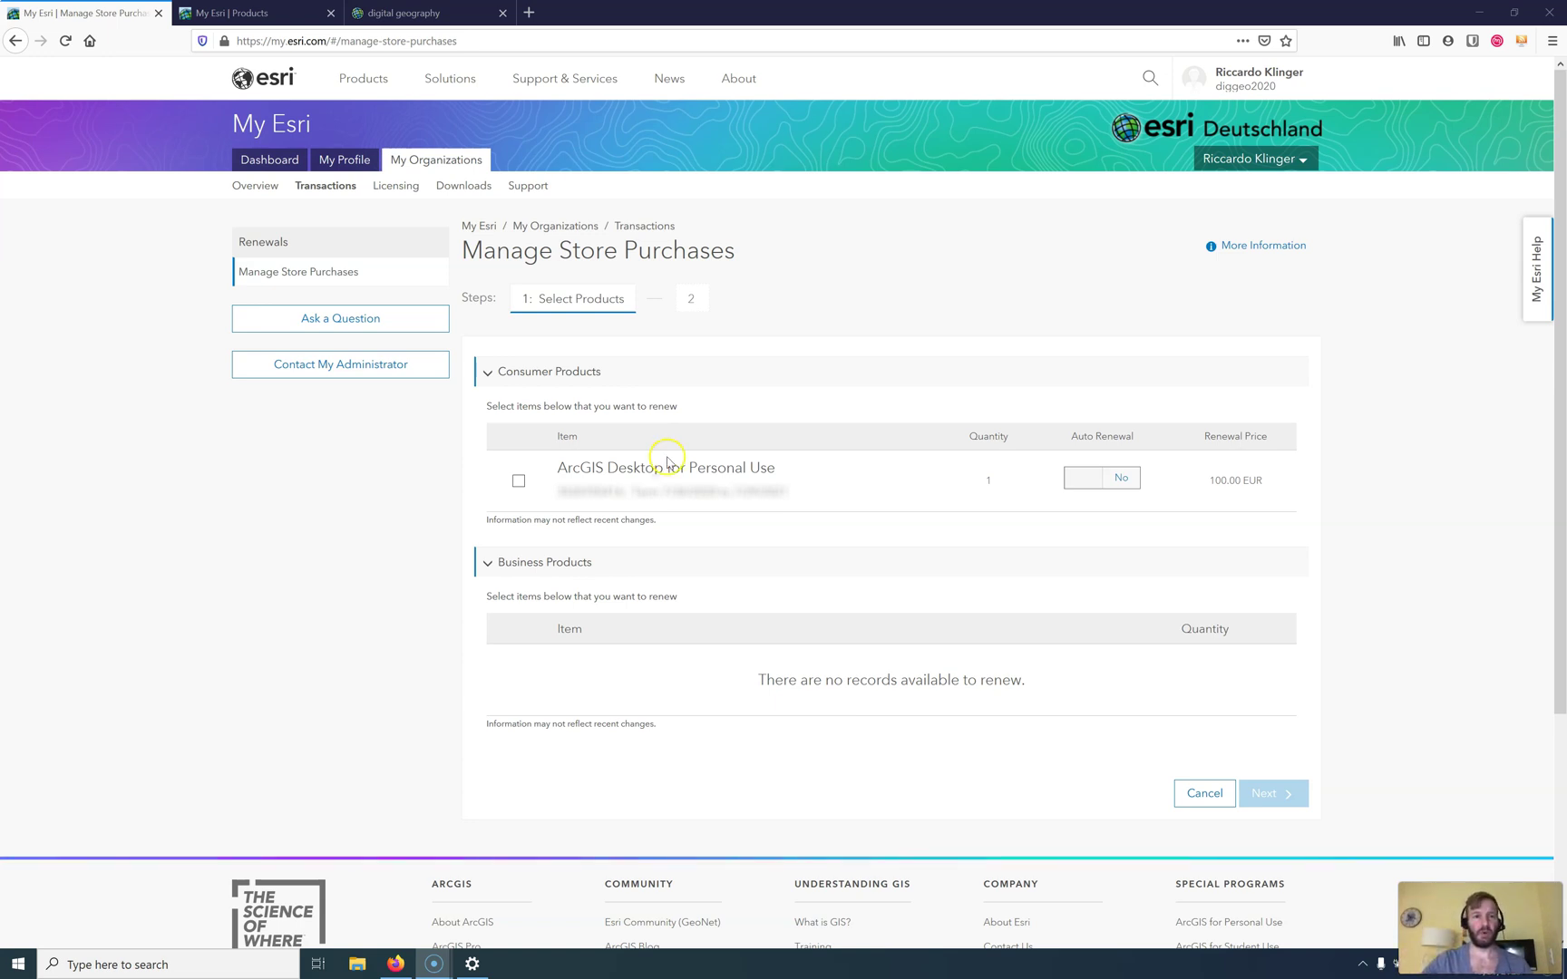
Step: Check My Esri Products downloads, then view the digital geography organization overview and its Pro Advanced license
click(270, 12)
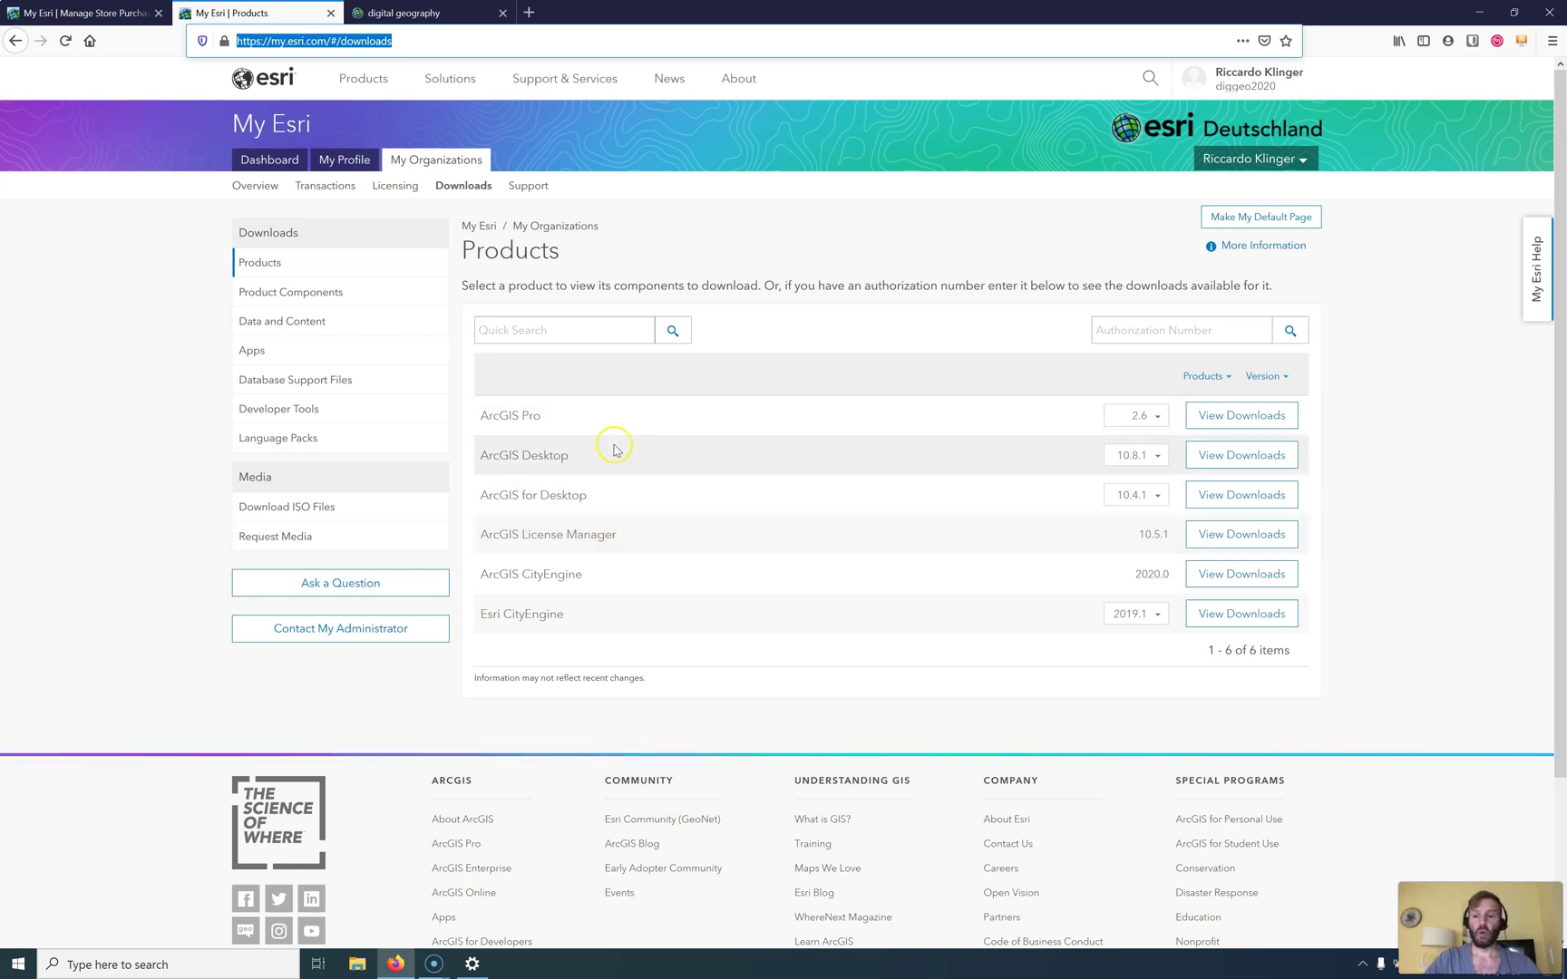
click(419, 12)
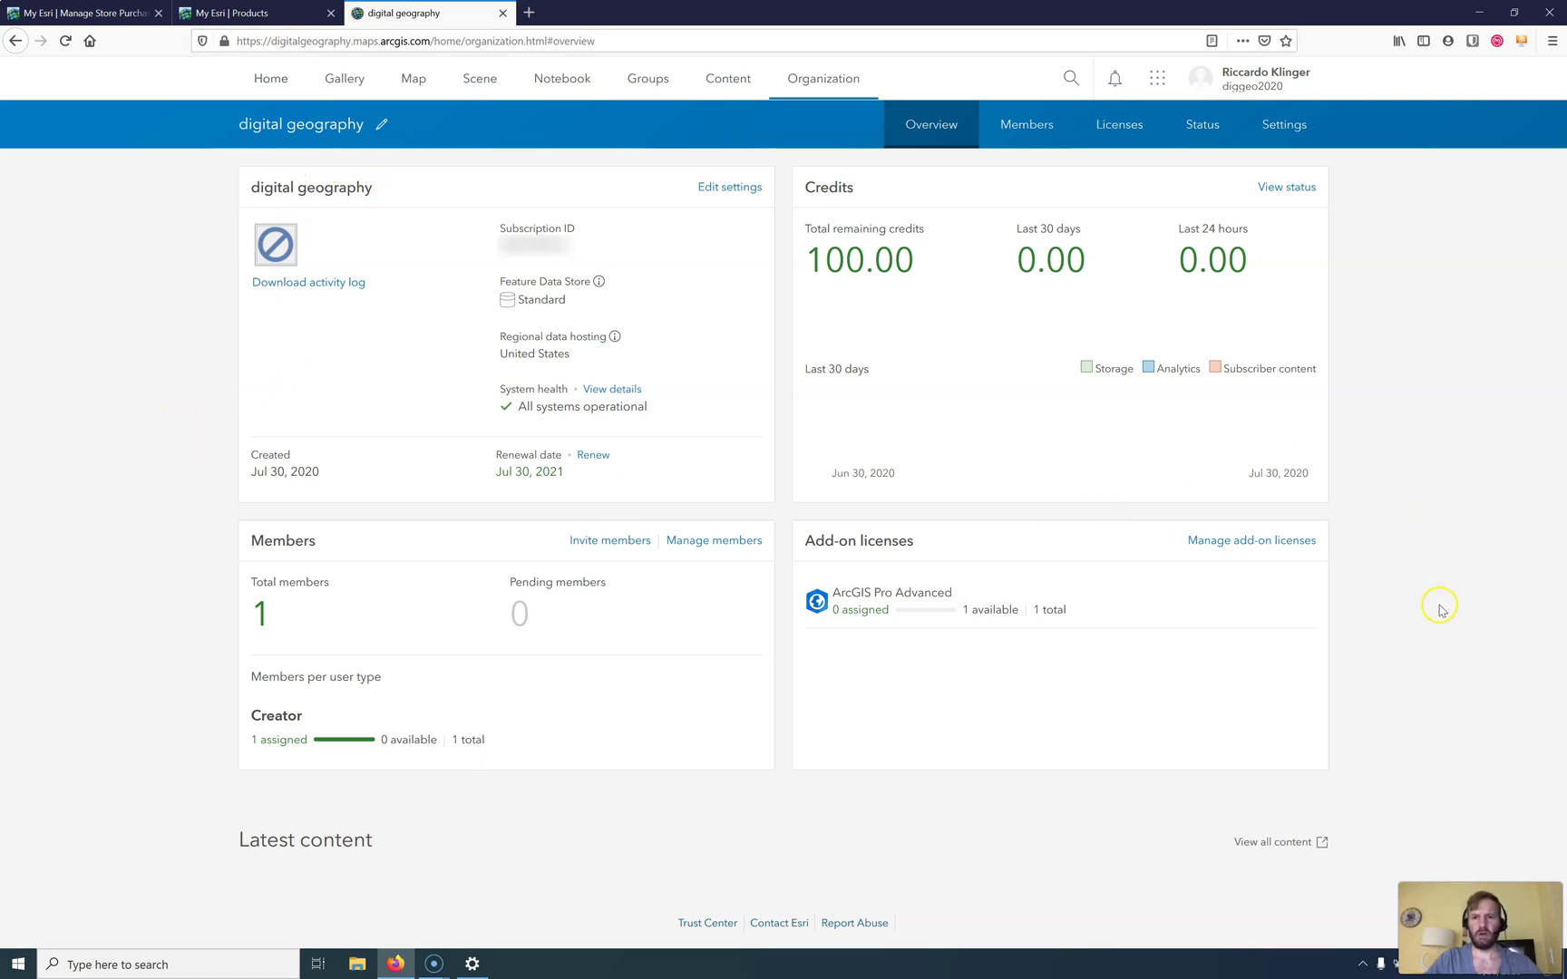
Step: Confirm the 100.00 credits and ArcGIS Pro Advanced at 1 available, 0 assigned, then return to downloads
drag(929, 255, 784, 255)
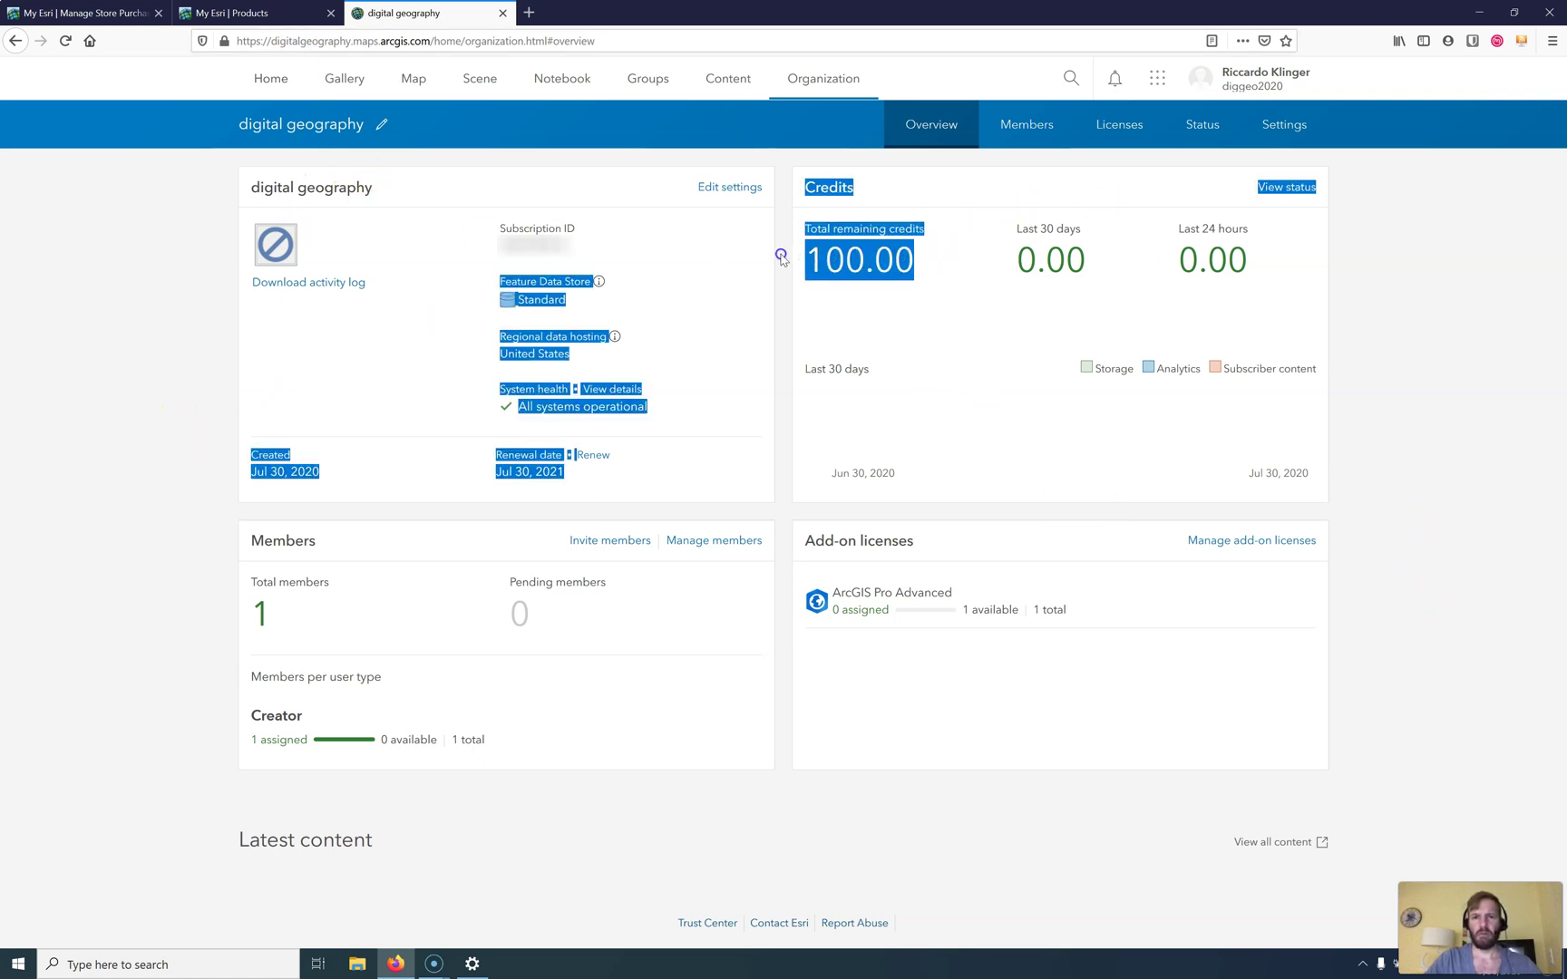
click(861, 308)
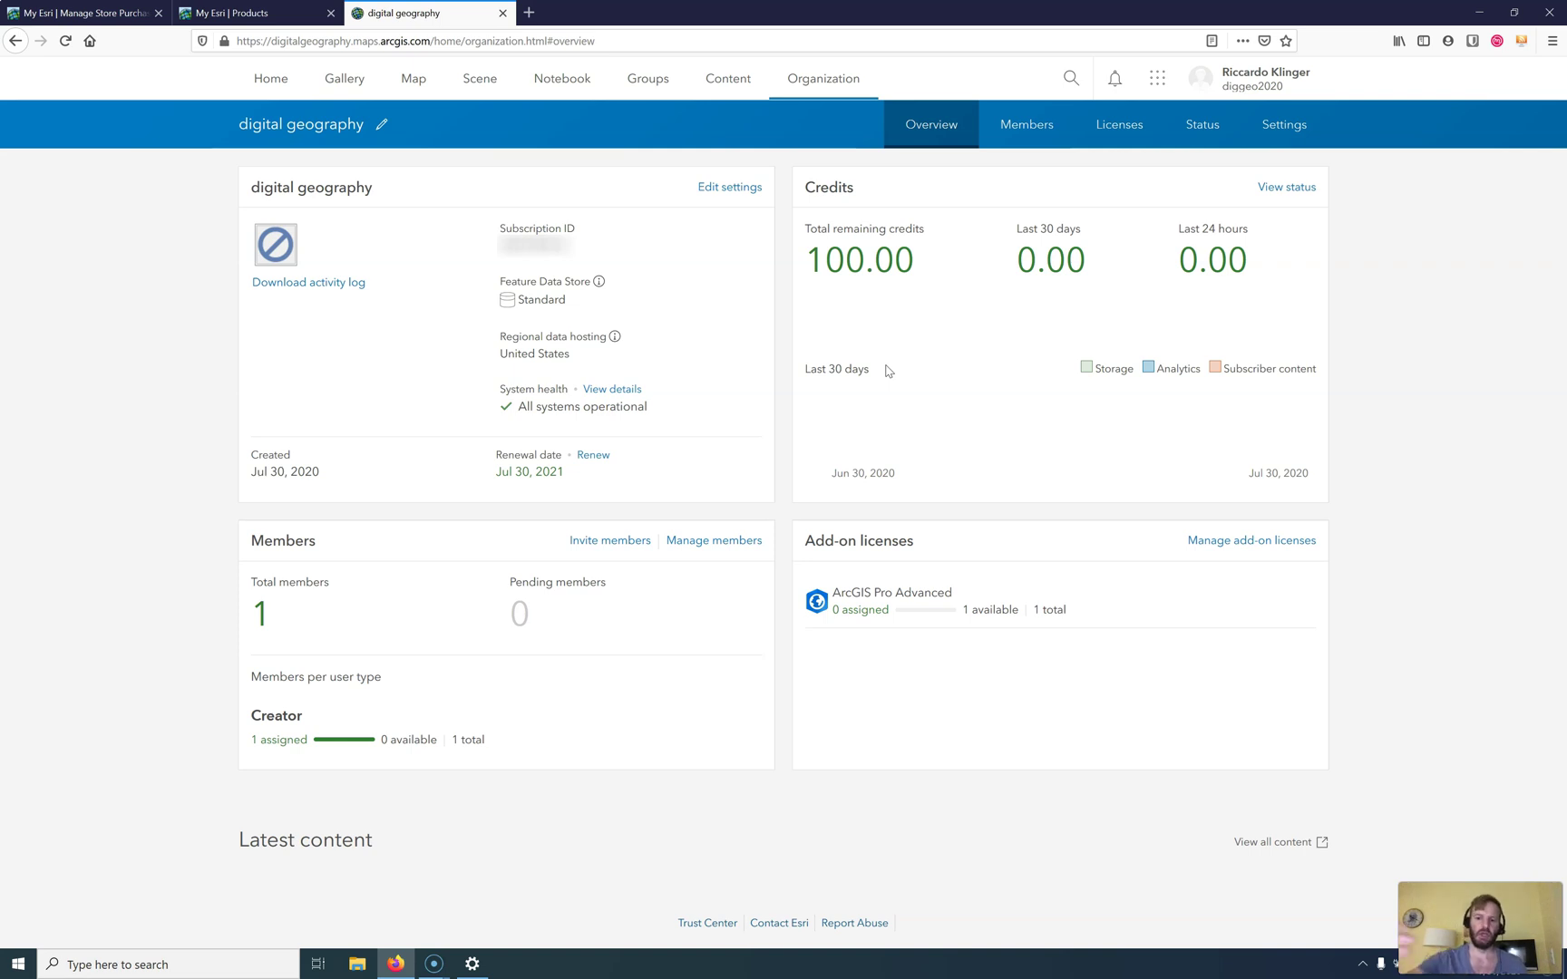
mouse_move(835, 595)
mouse_down()
mouse_move(885, 613)
mouse_move(835, 604)
mouse_up()
click(836, 604)
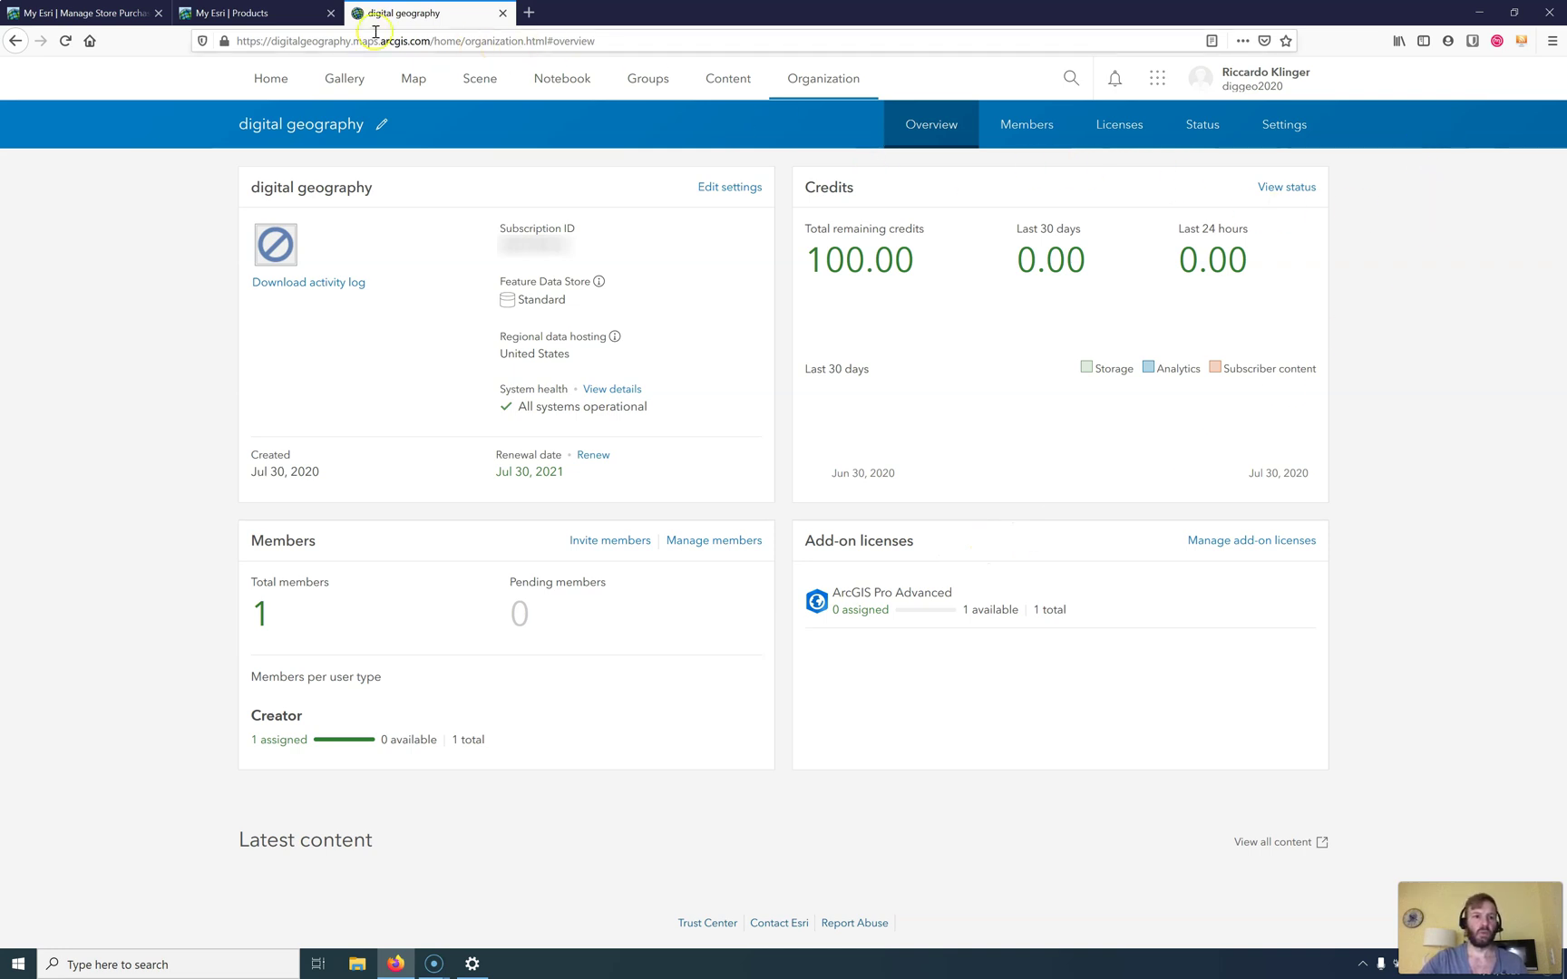
click(271, 11)
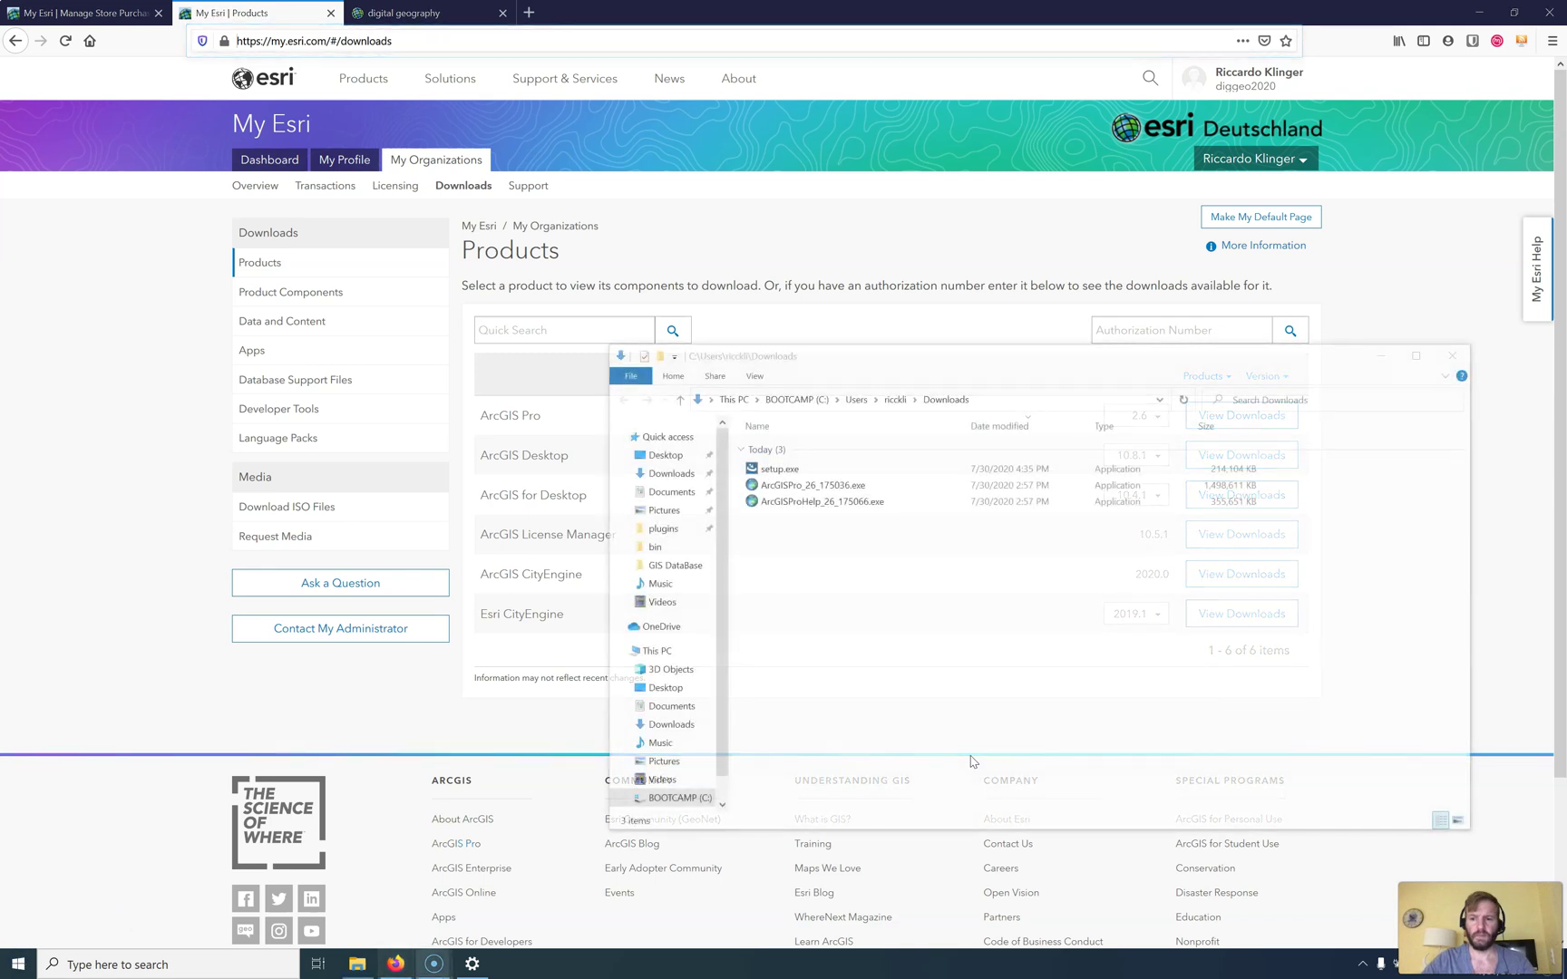
Step: Run ArcGISPro_26_175036.exe from the Downloads folder
click(809, 487)
double_click(810, 487)
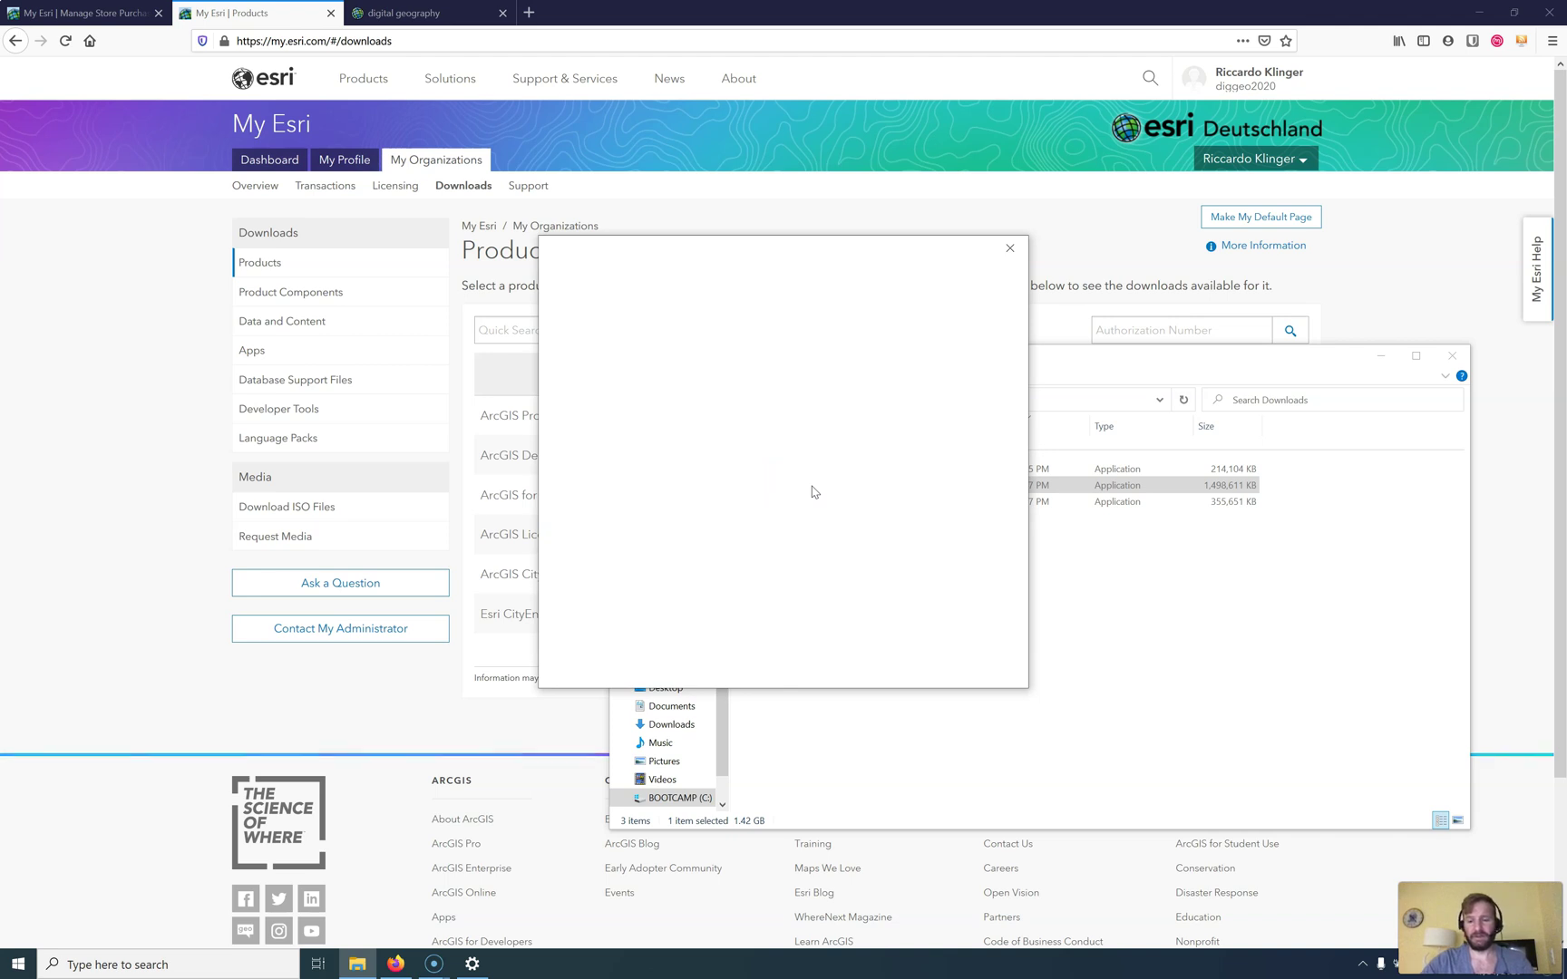
Step: Extract the package to the ArcGIS Pro 2.6 folder, overwriting all conflicting files, and launch setup
click(818, 521)
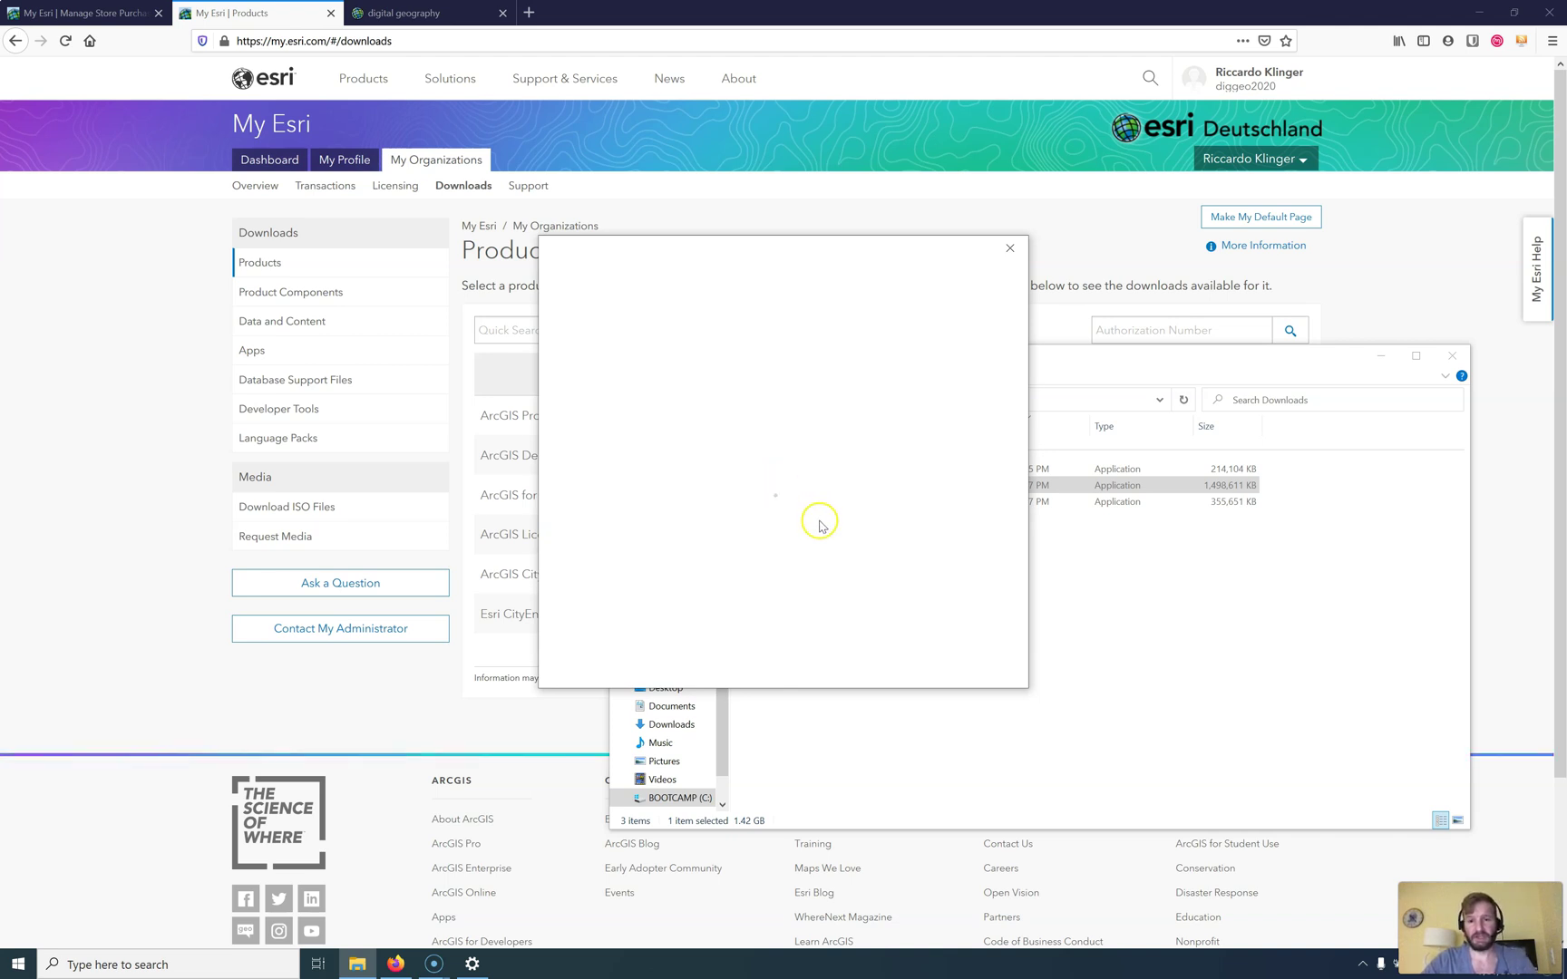
click(839, 533)
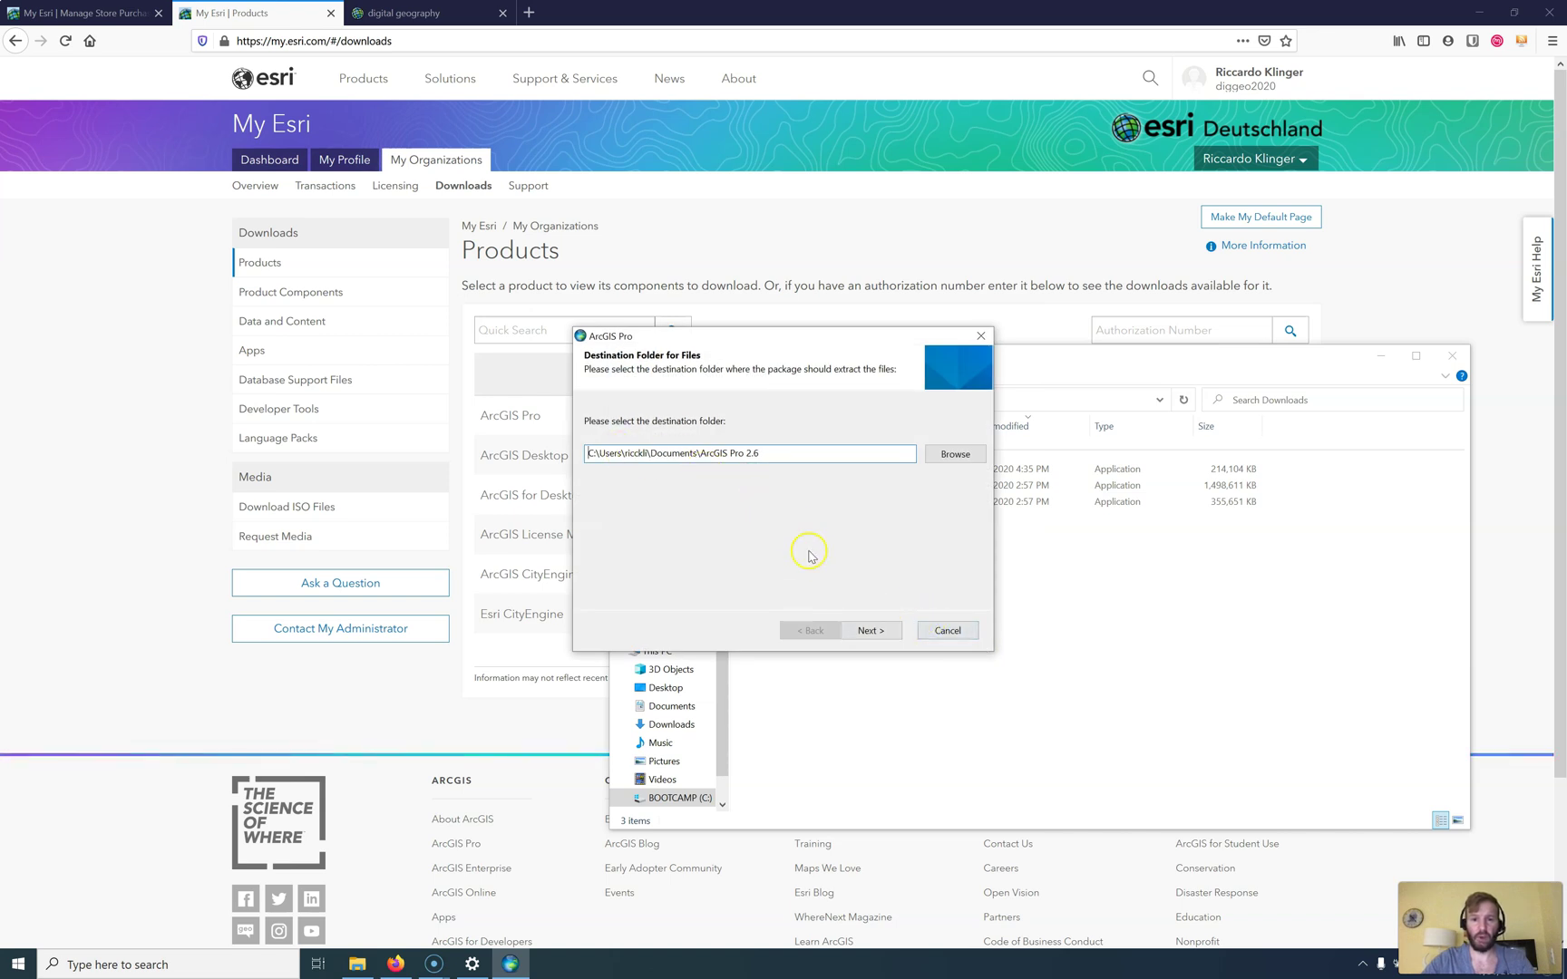
click(866, 632)
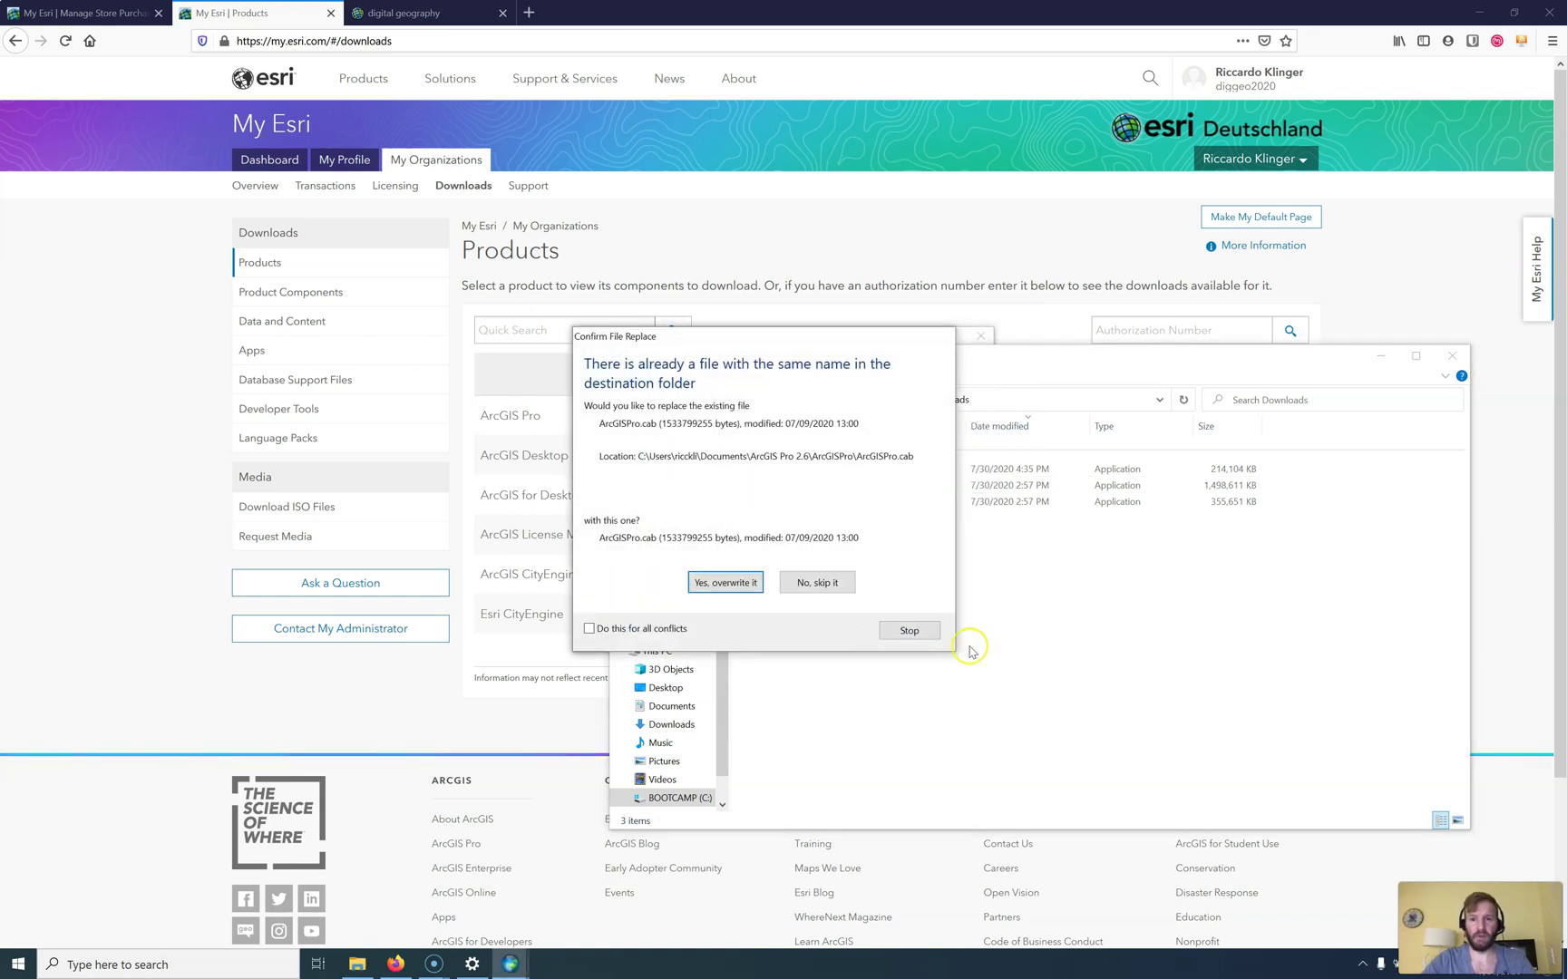
click(753, 583)
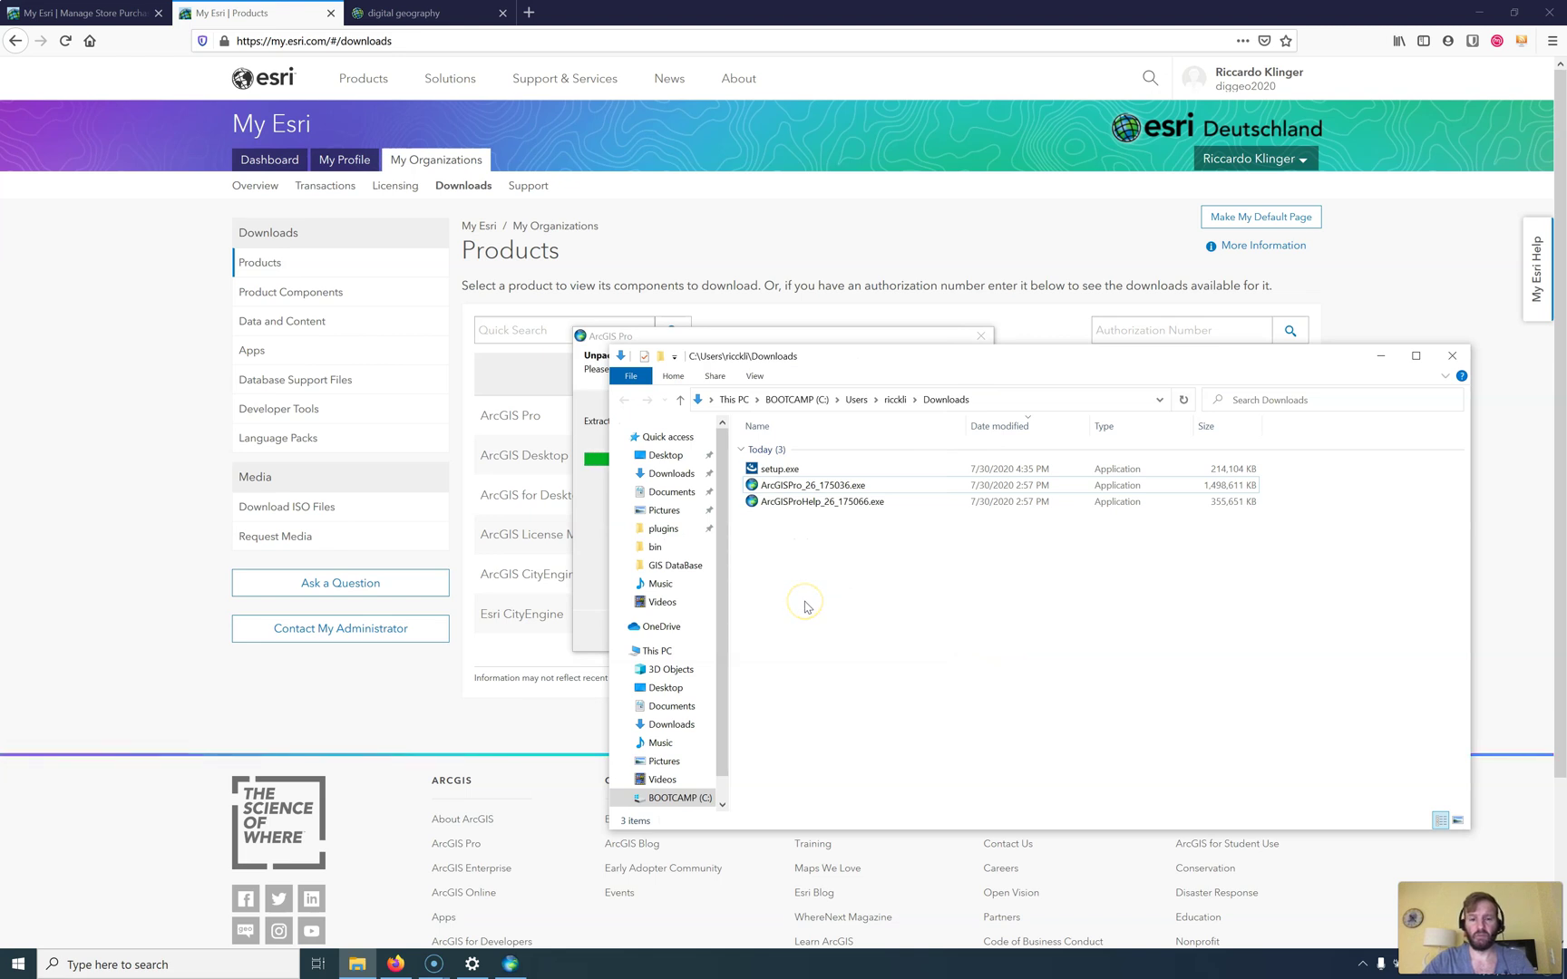
click(704, 335)
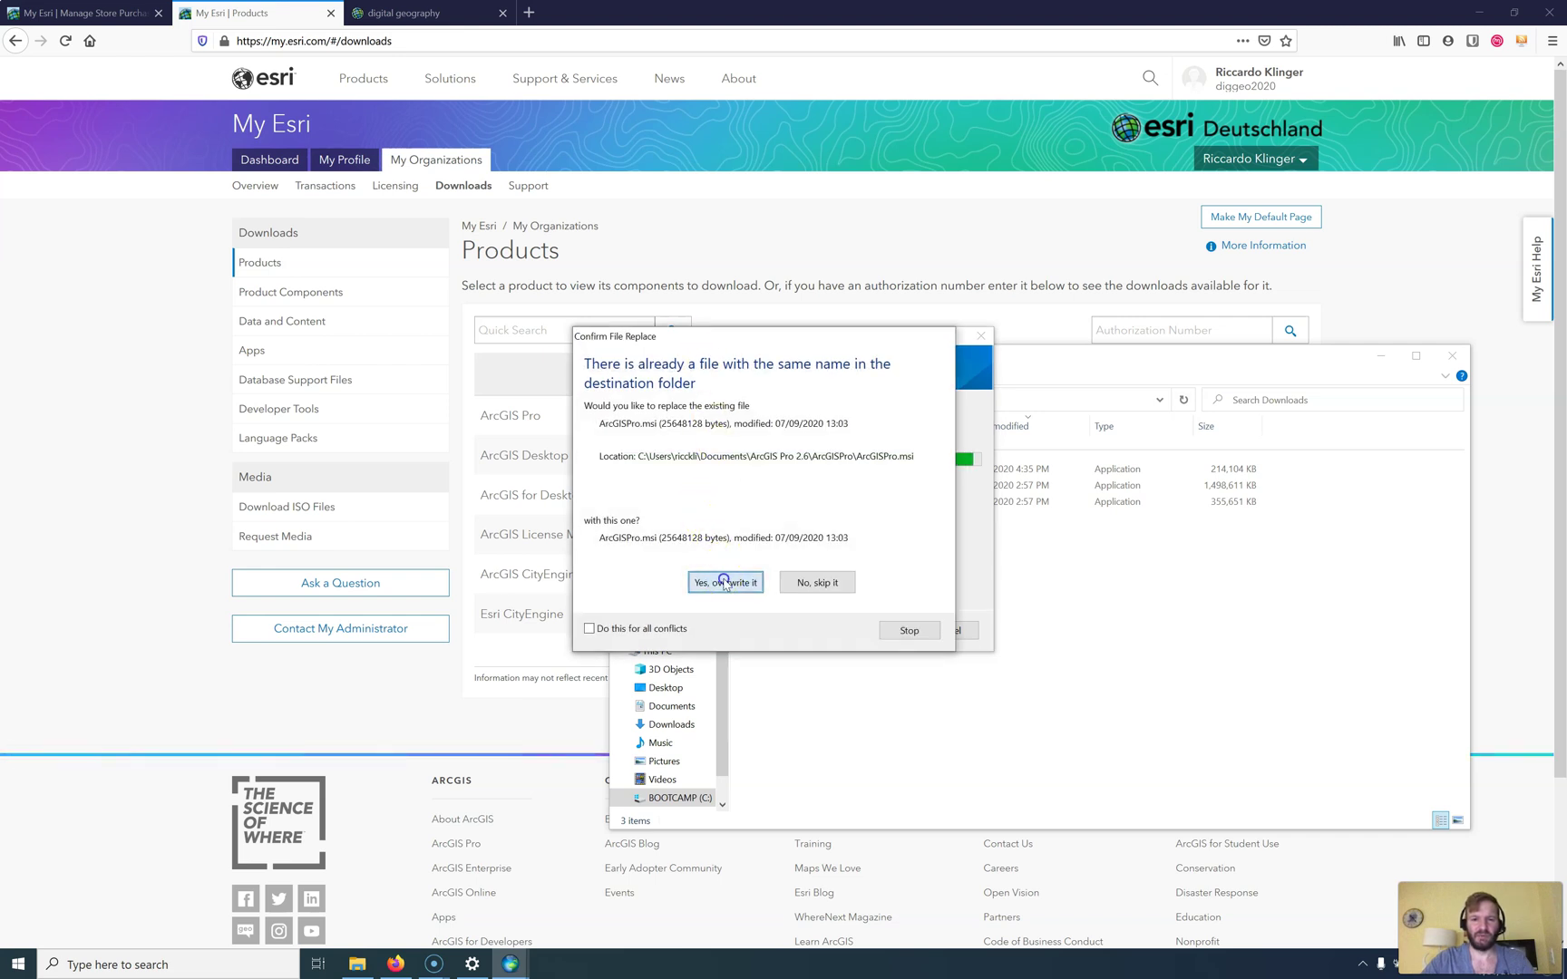
click(675, 627)
click(718, 579)
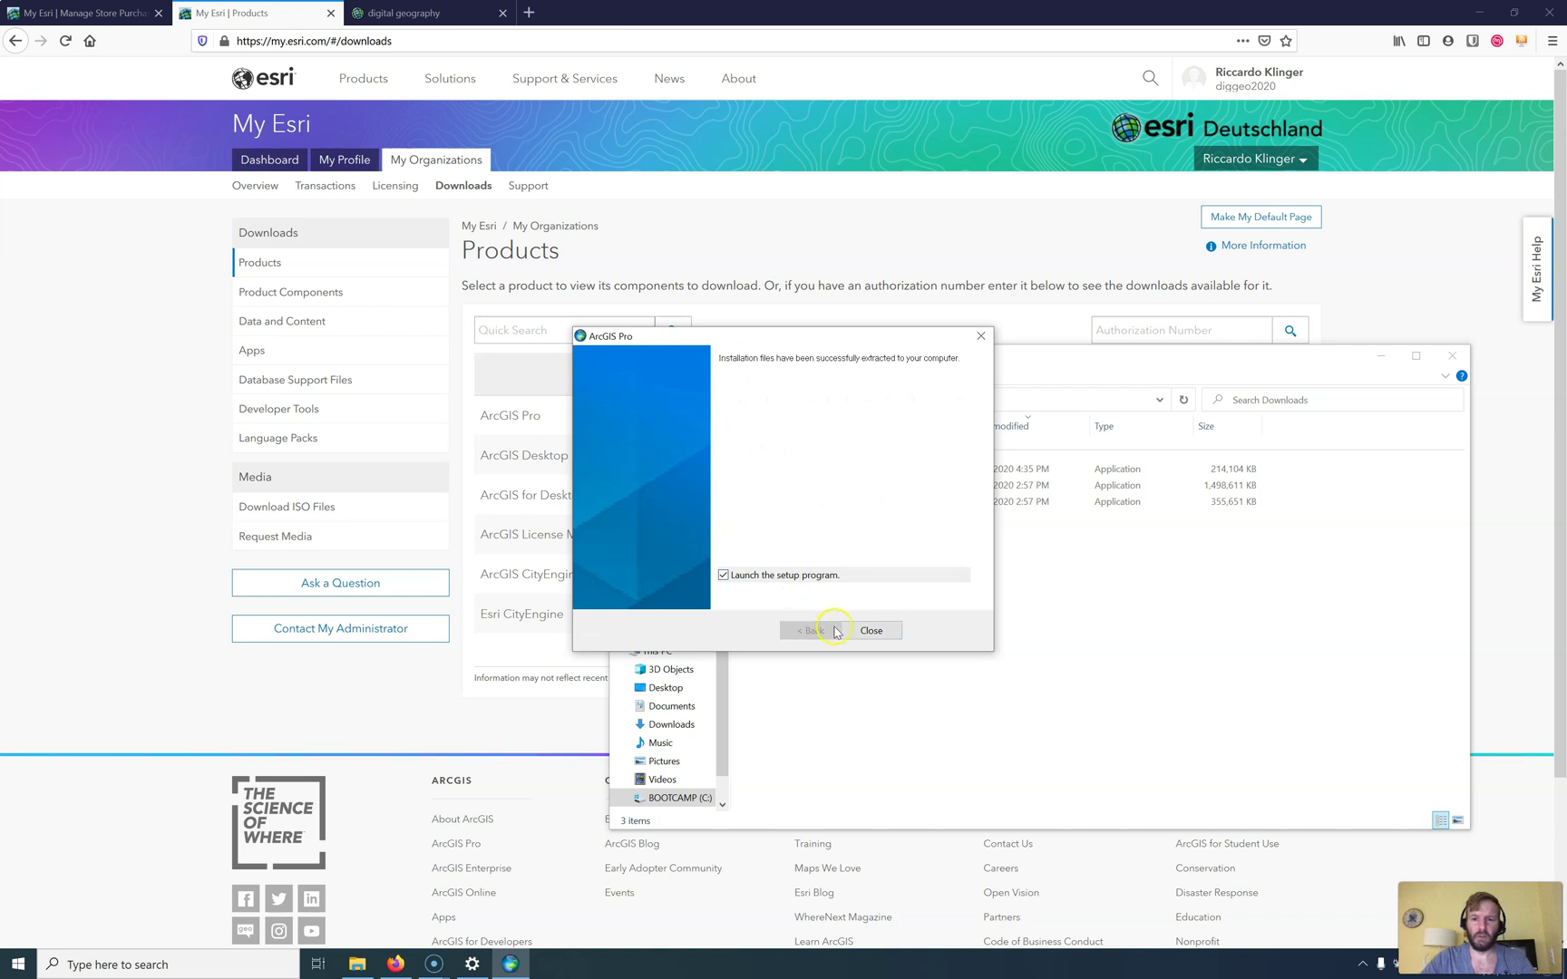
click(872, 630)
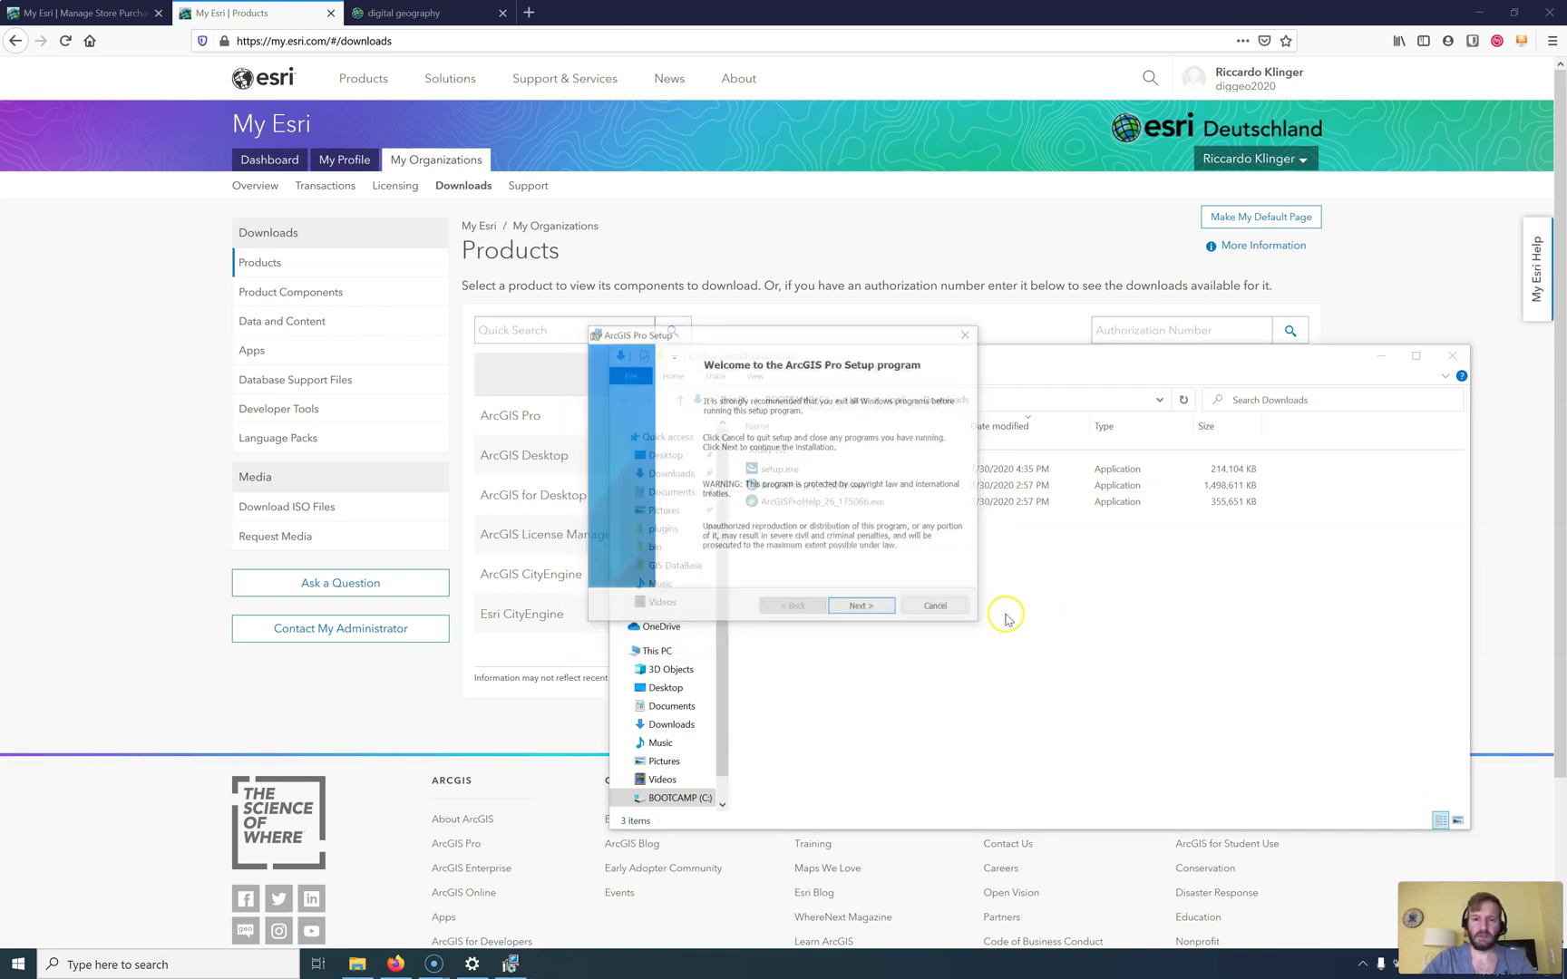
Step: Move past the setup welcome page and close the web browser and File Explorer
click(853, 608)
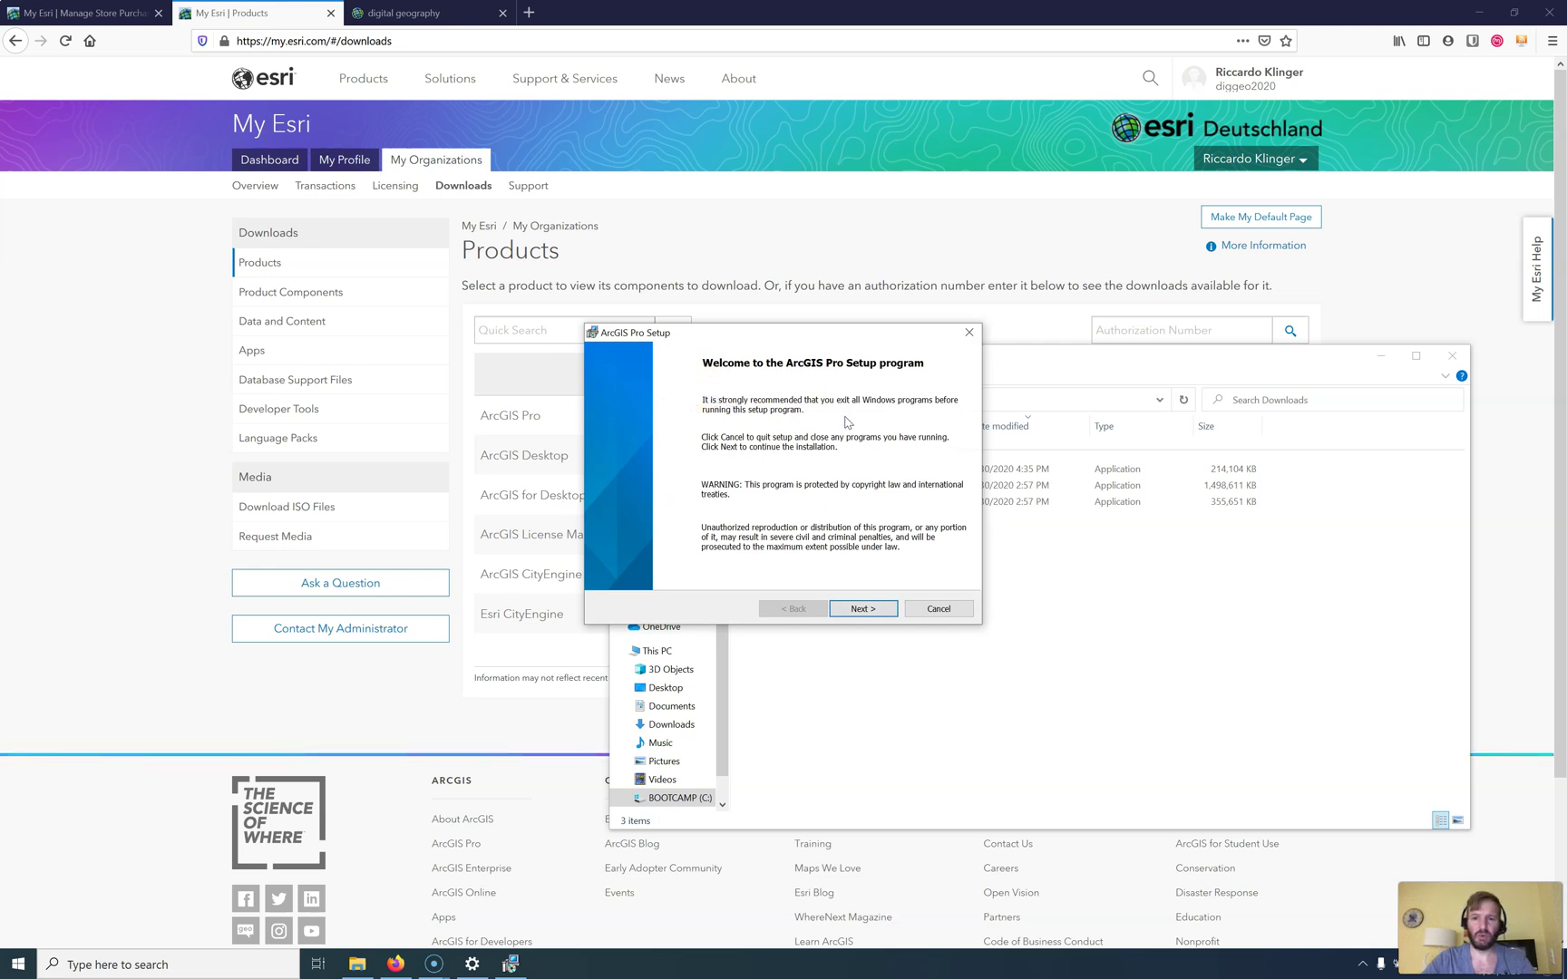
click(1044, 442)
click(1549, 13)
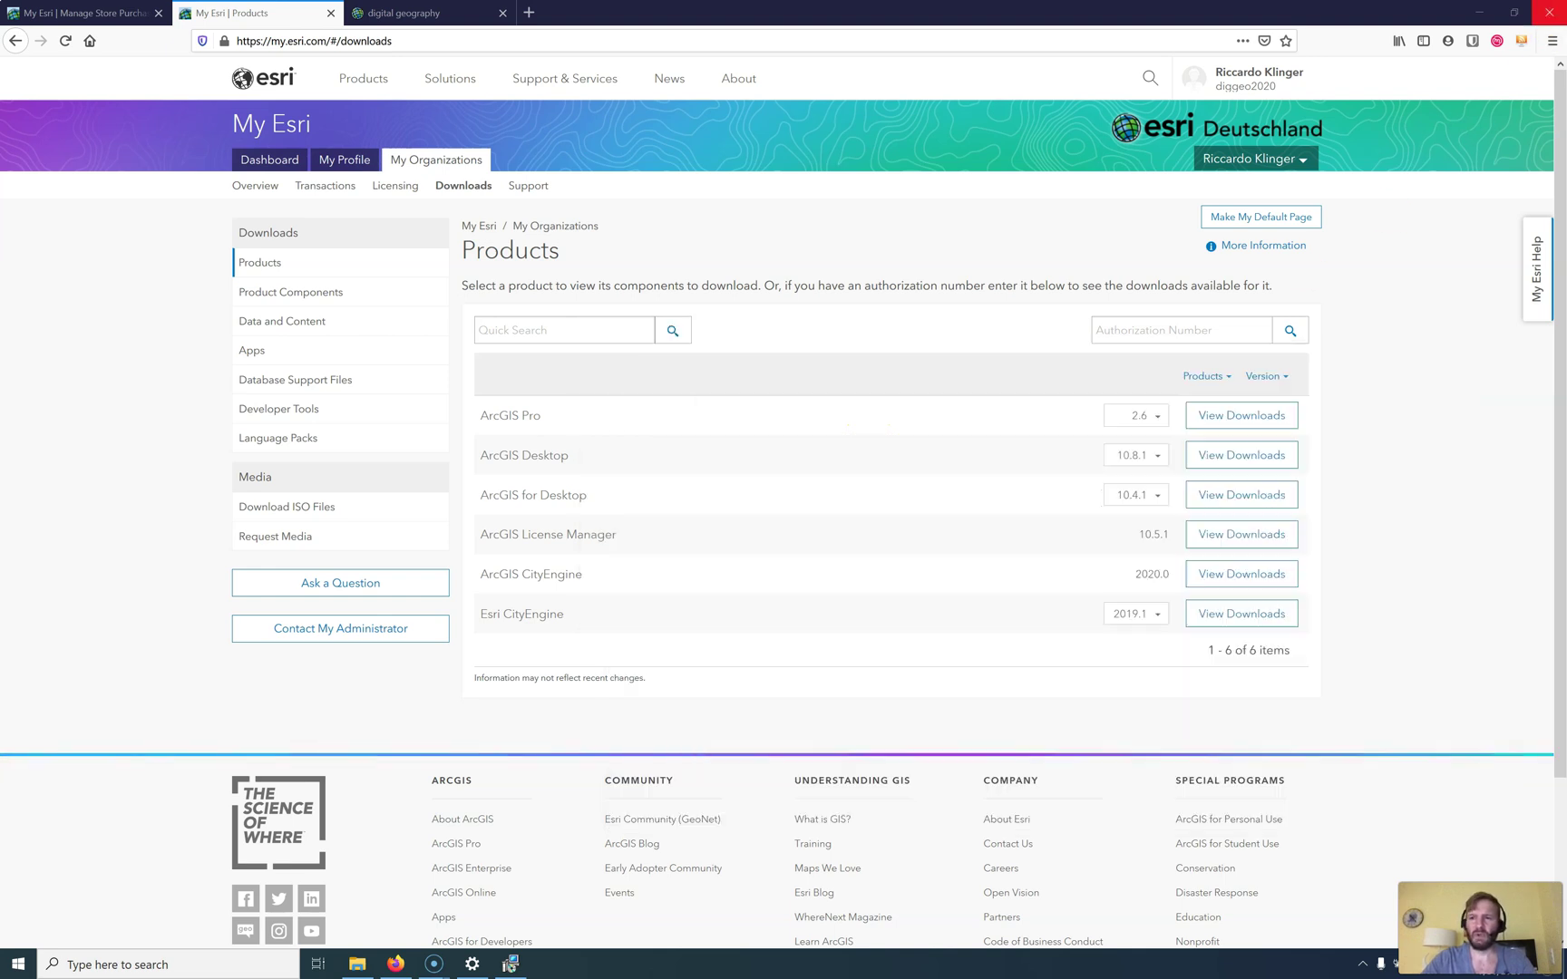
click(855, 80)
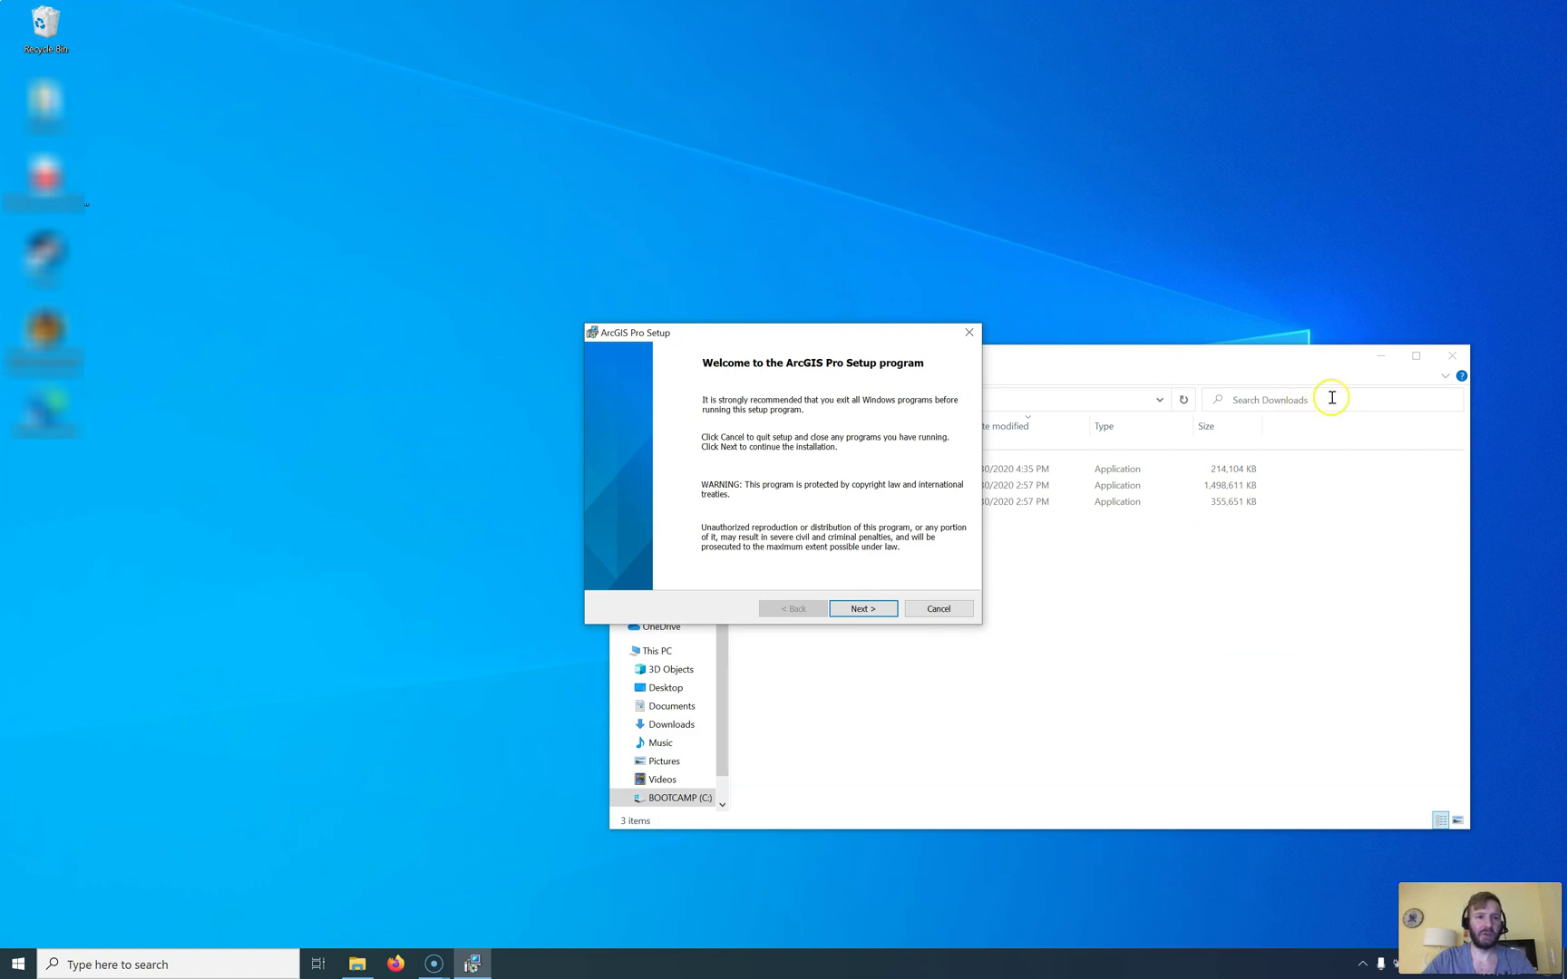
click(1452, 356)
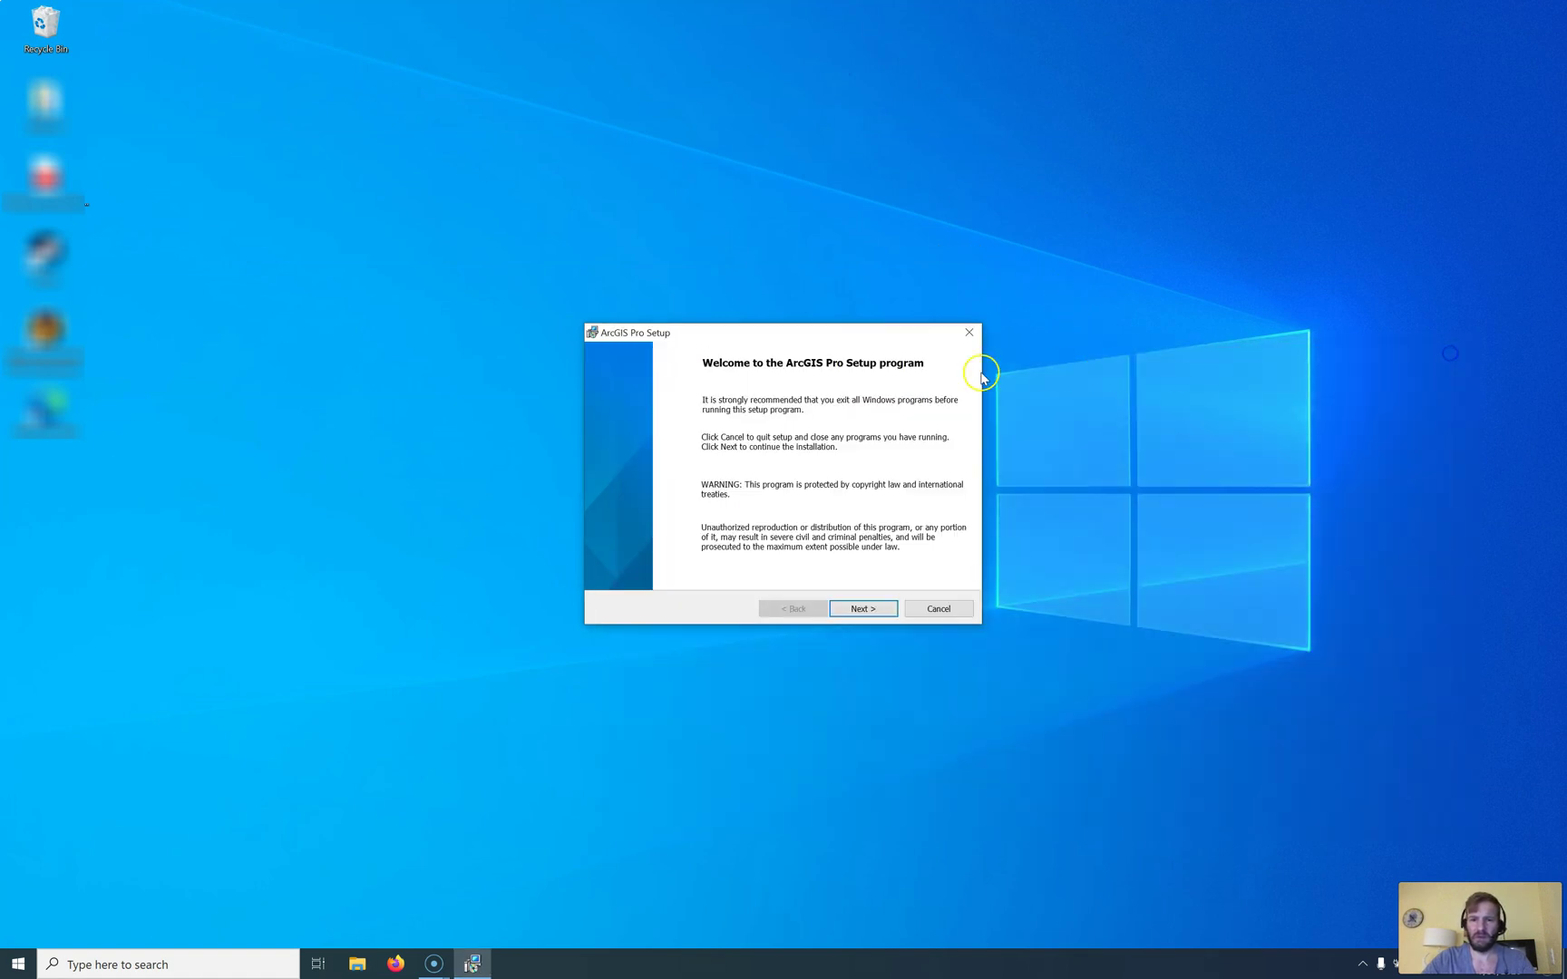
Step: Accept the master agreement, keep the default context and features, and install ArcGIS Pro
click(872, 609)
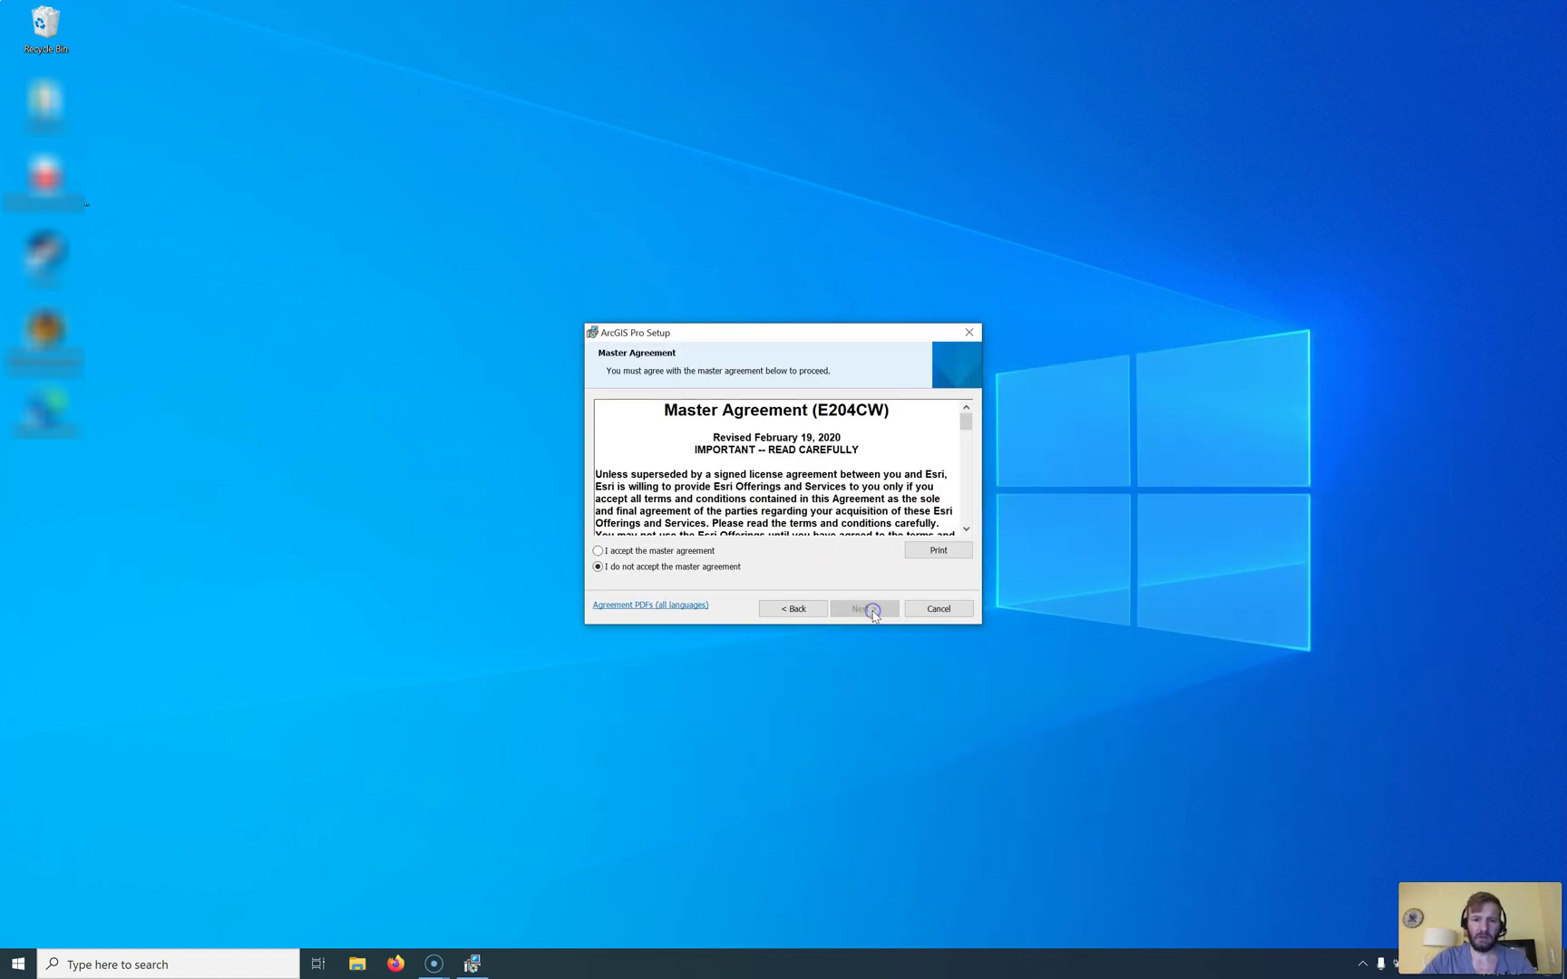
click(650, 551)
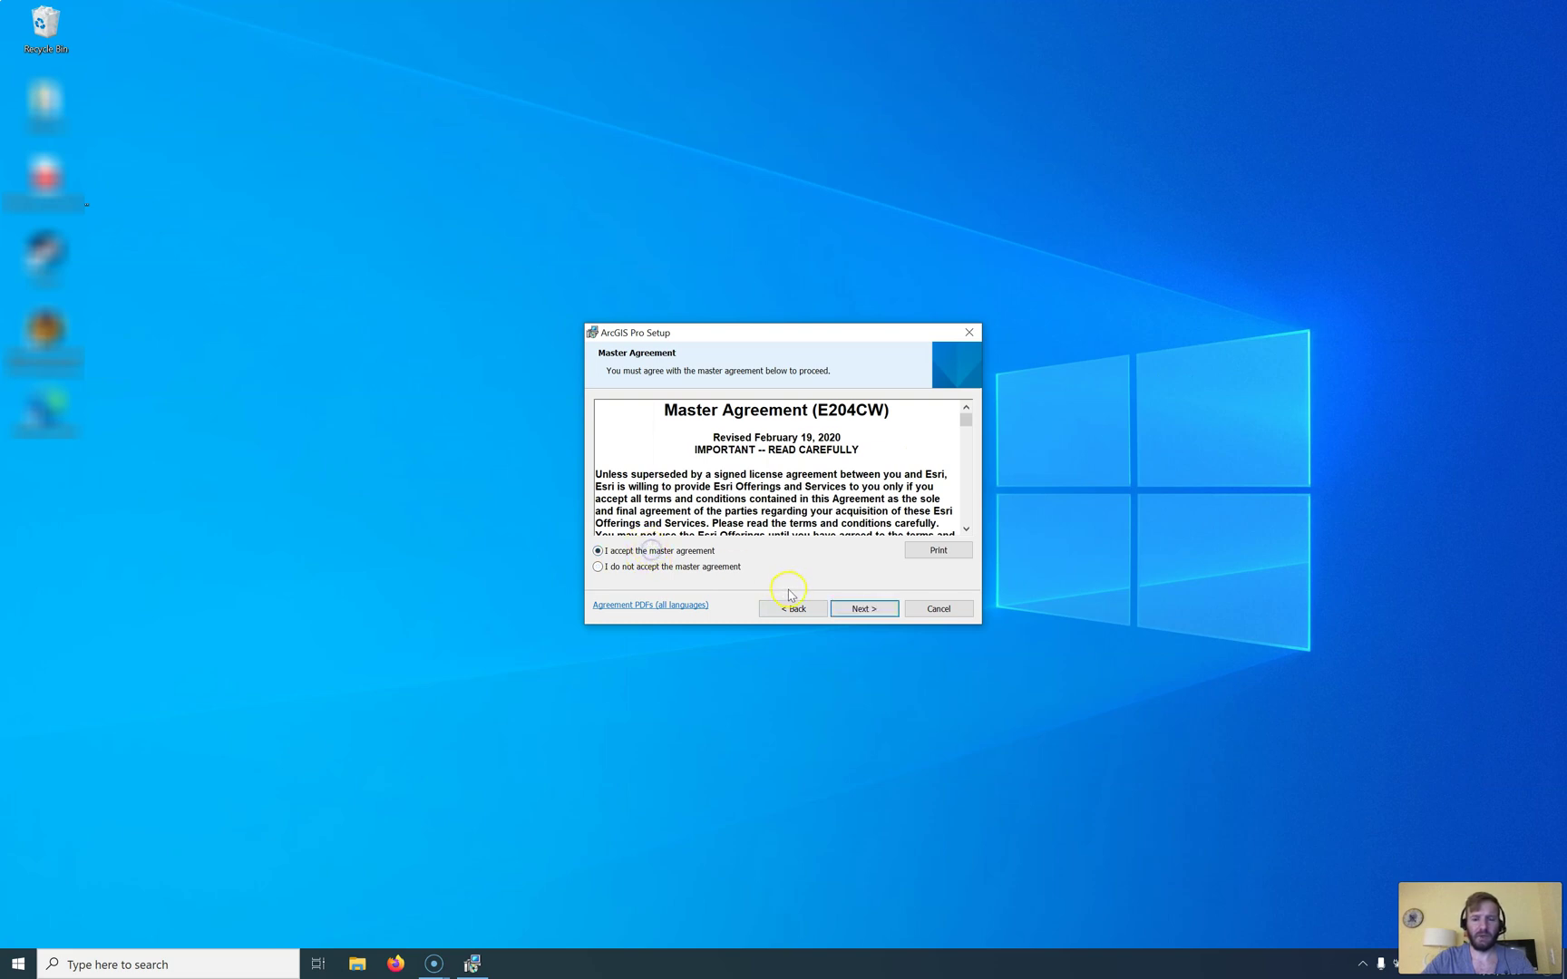
click(869, 611)
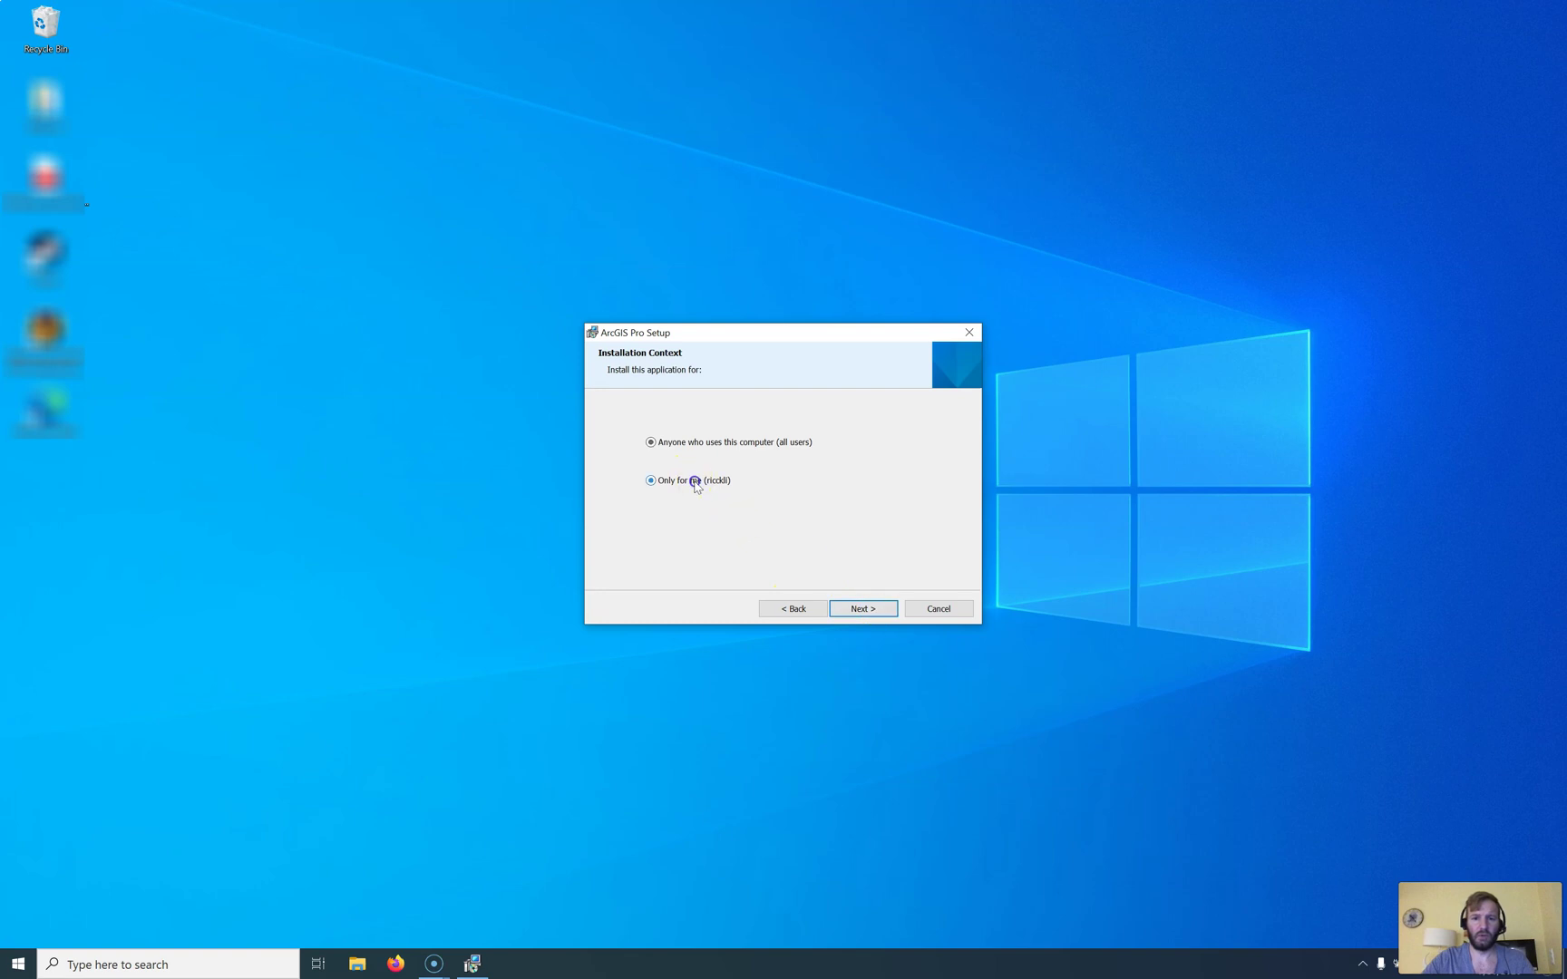
click(862, 611)
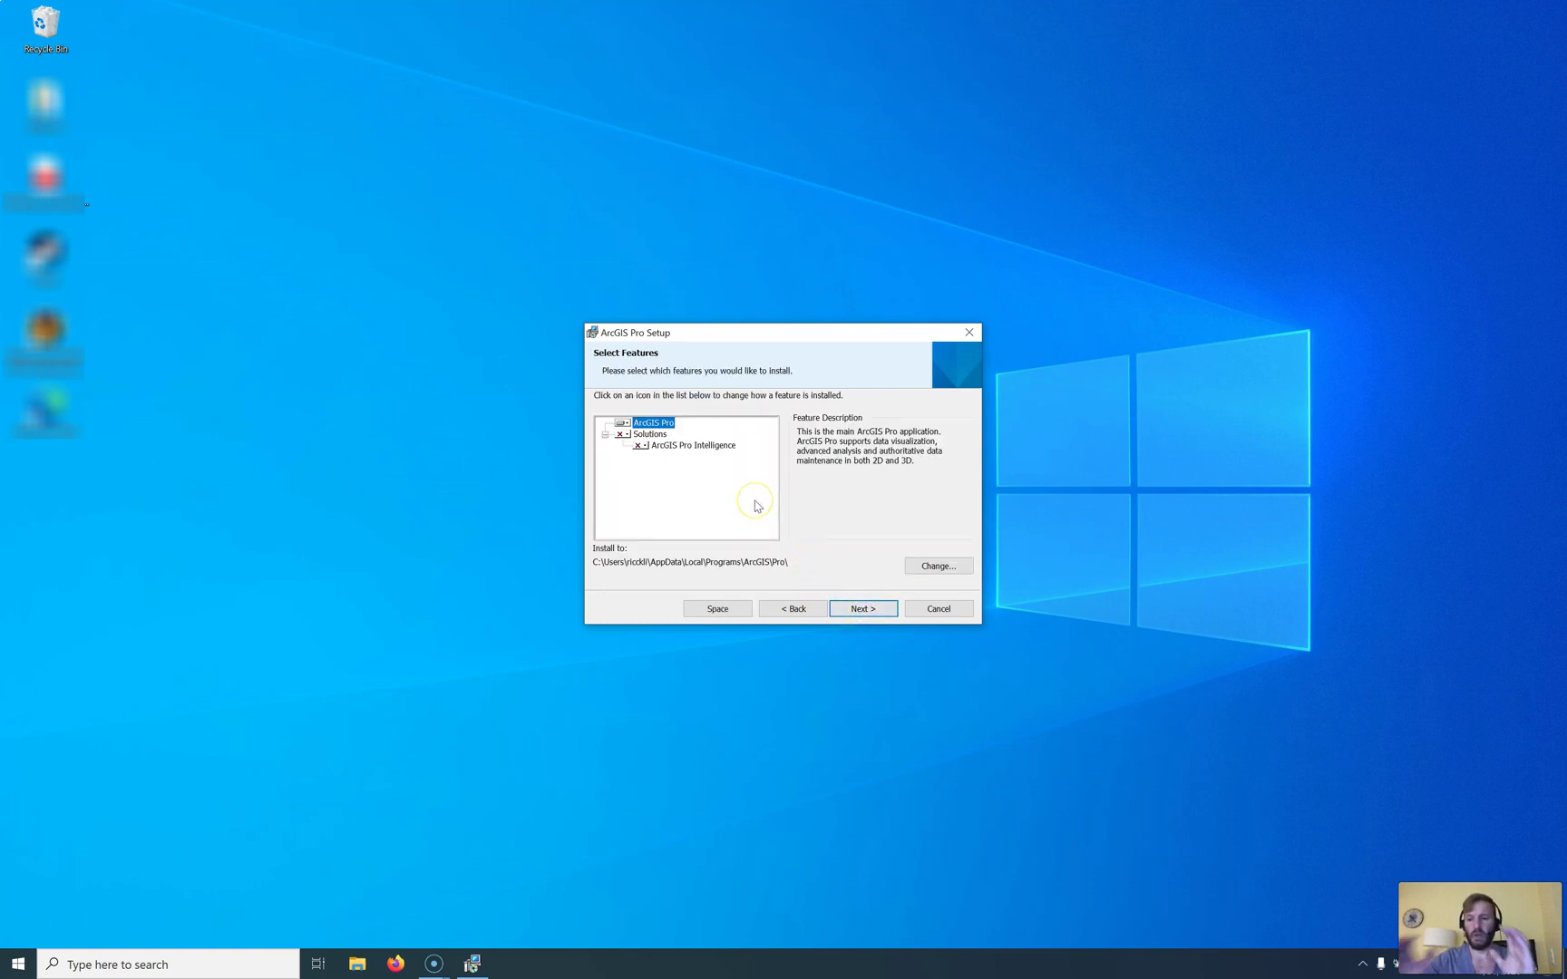
click(677, 426)
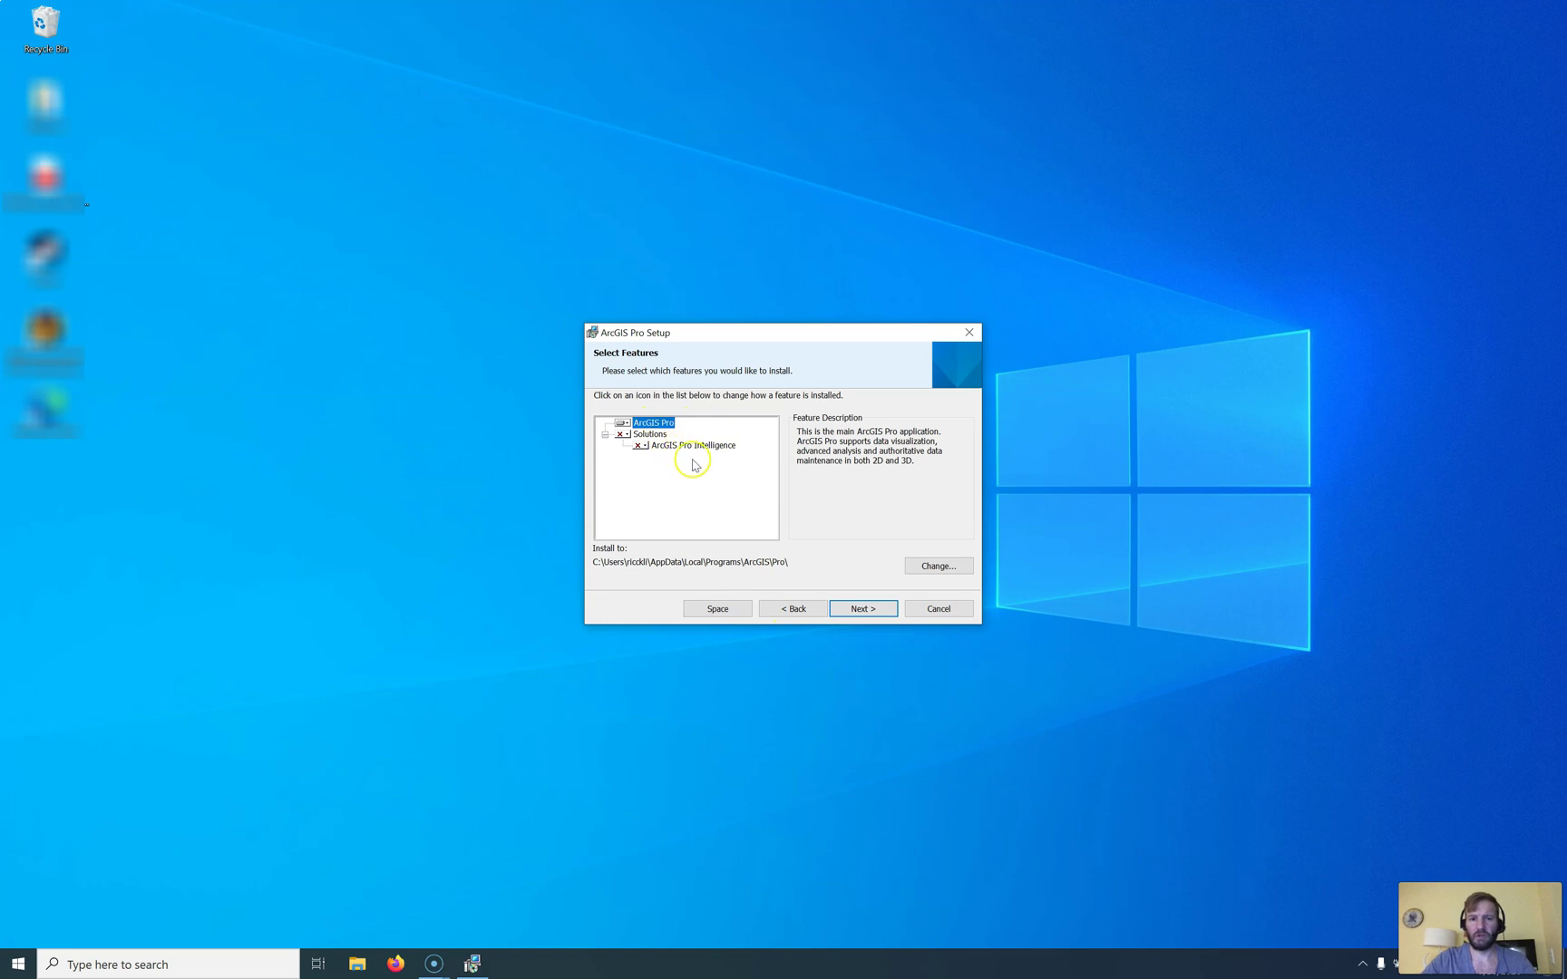
click(859, 612)
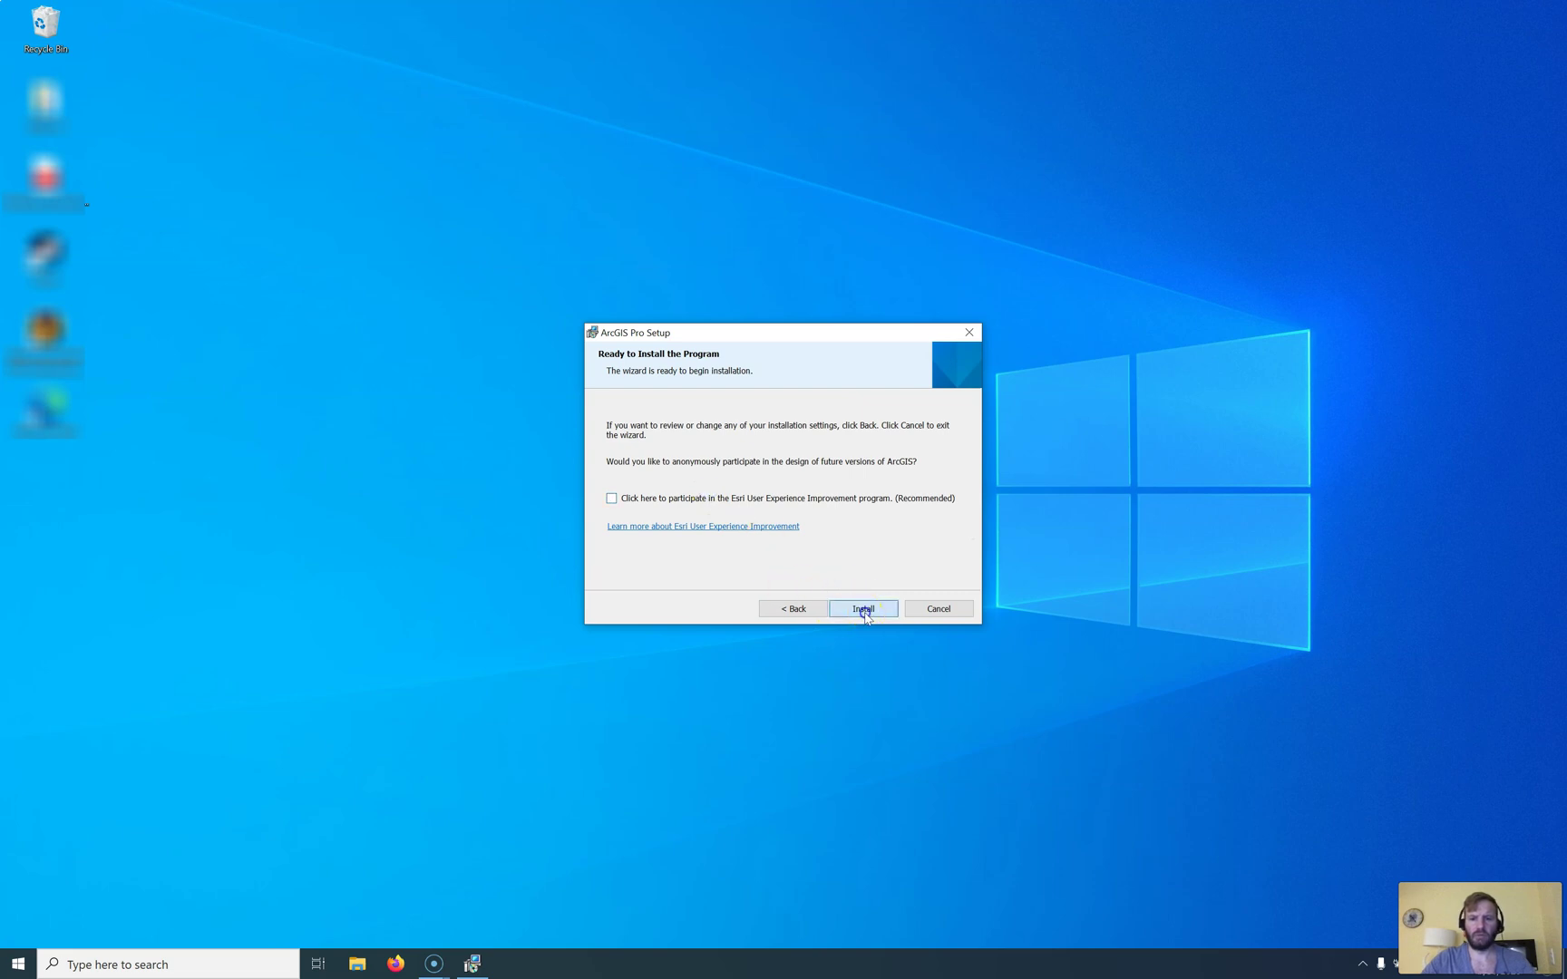
click(863, 611)
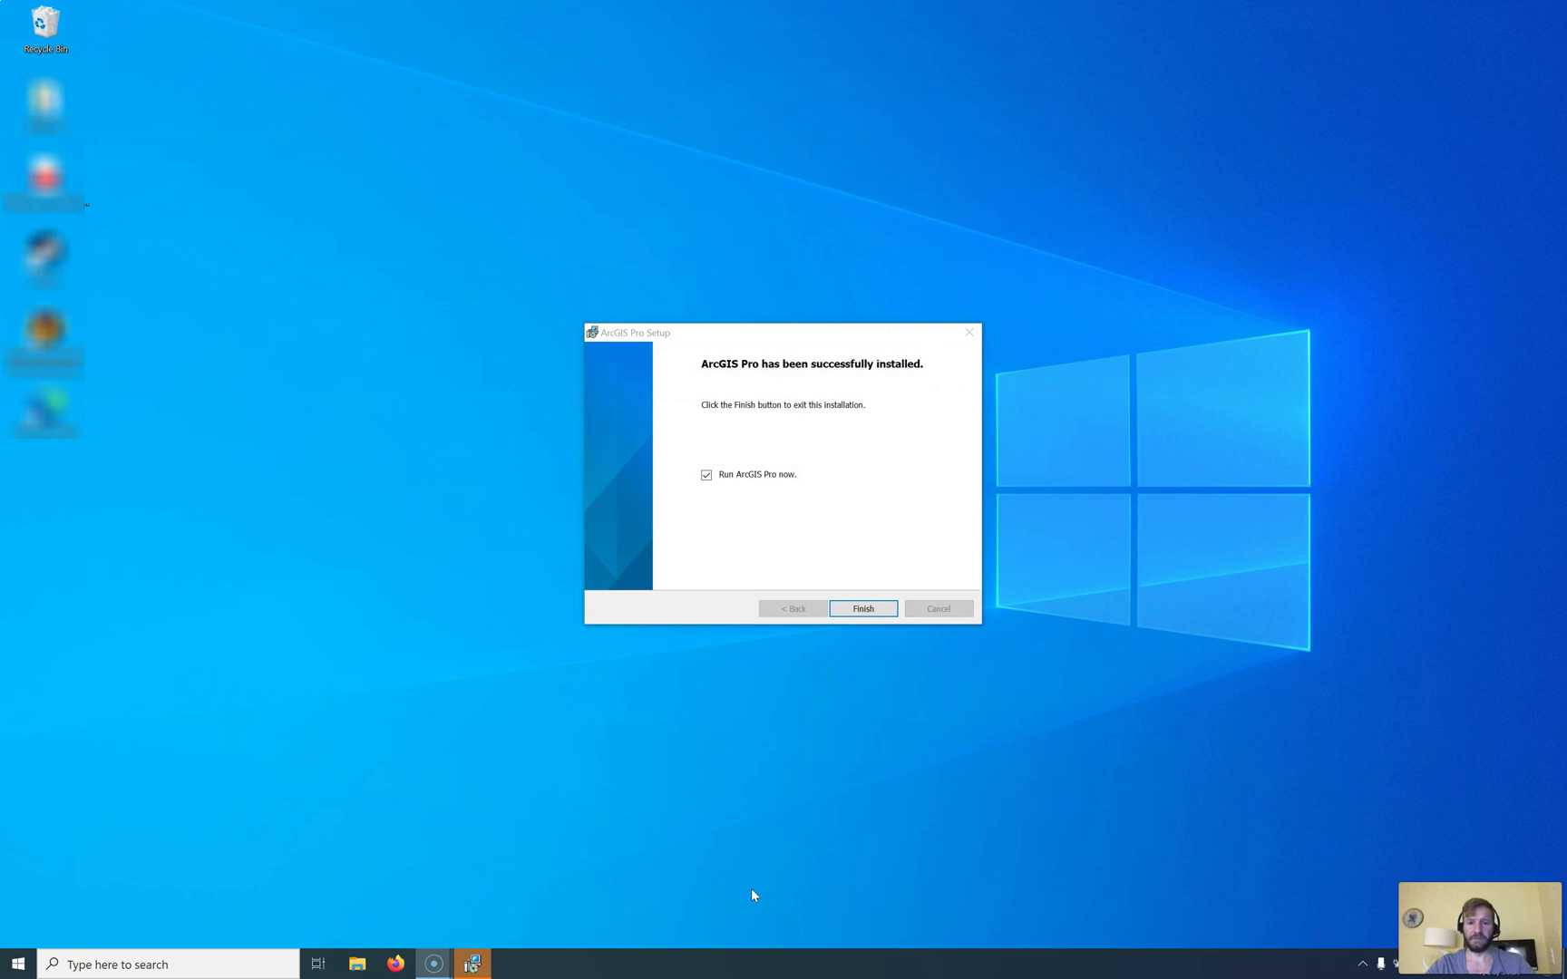
Step: Launch ArcGIS Pro and sign in with the organisation account's username and password
click(884, 608)
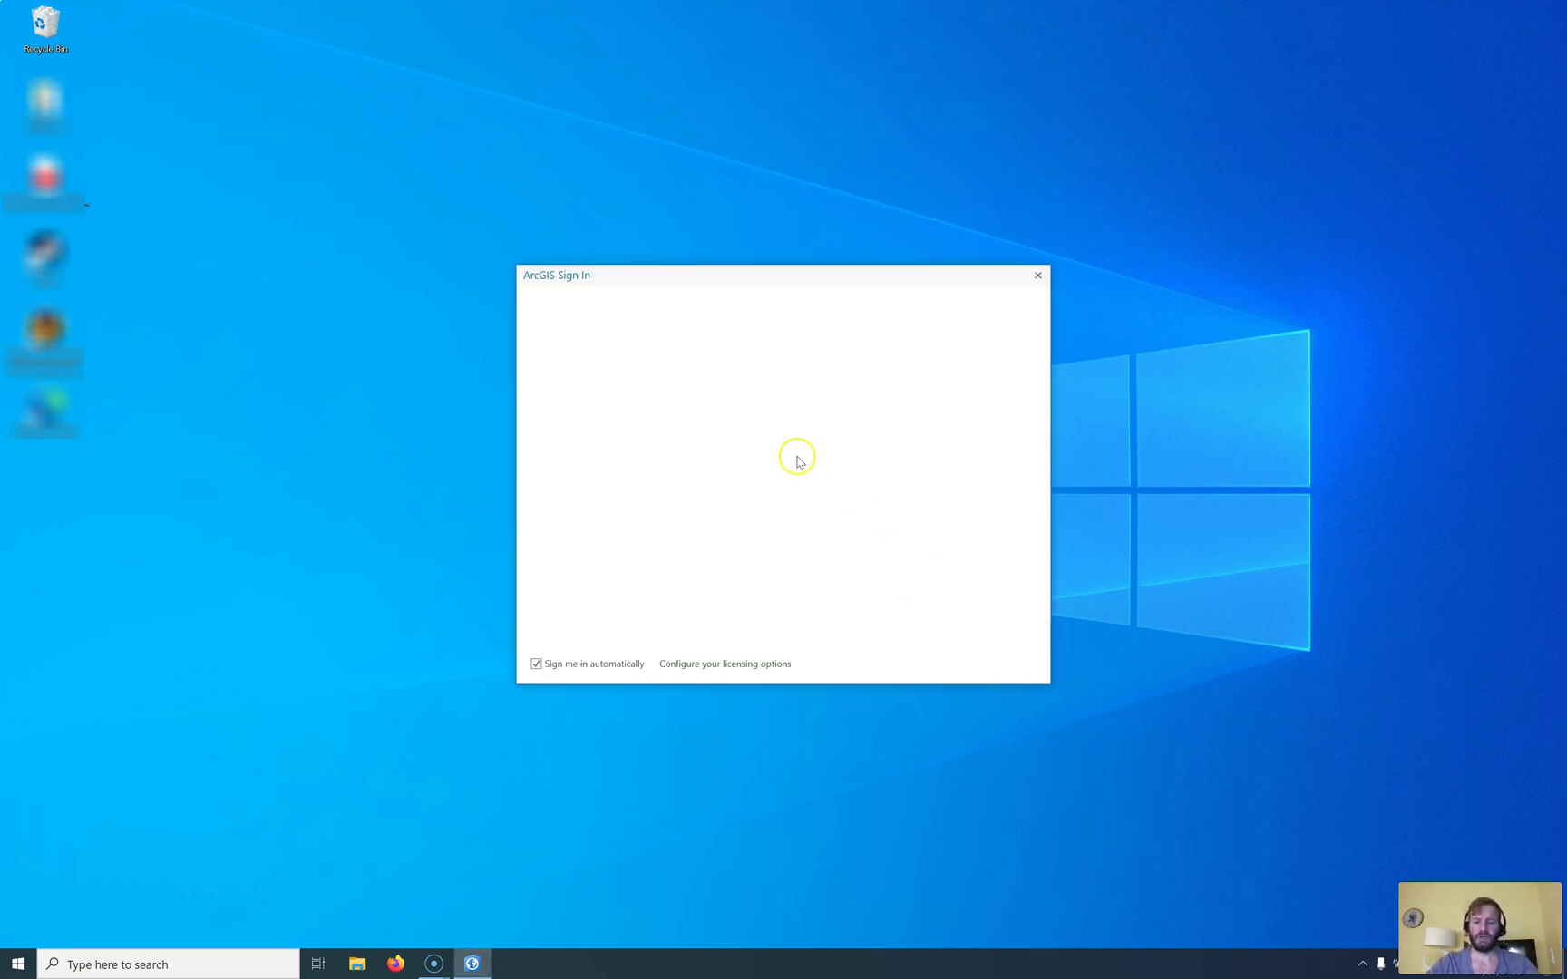
text(diggeo2020)
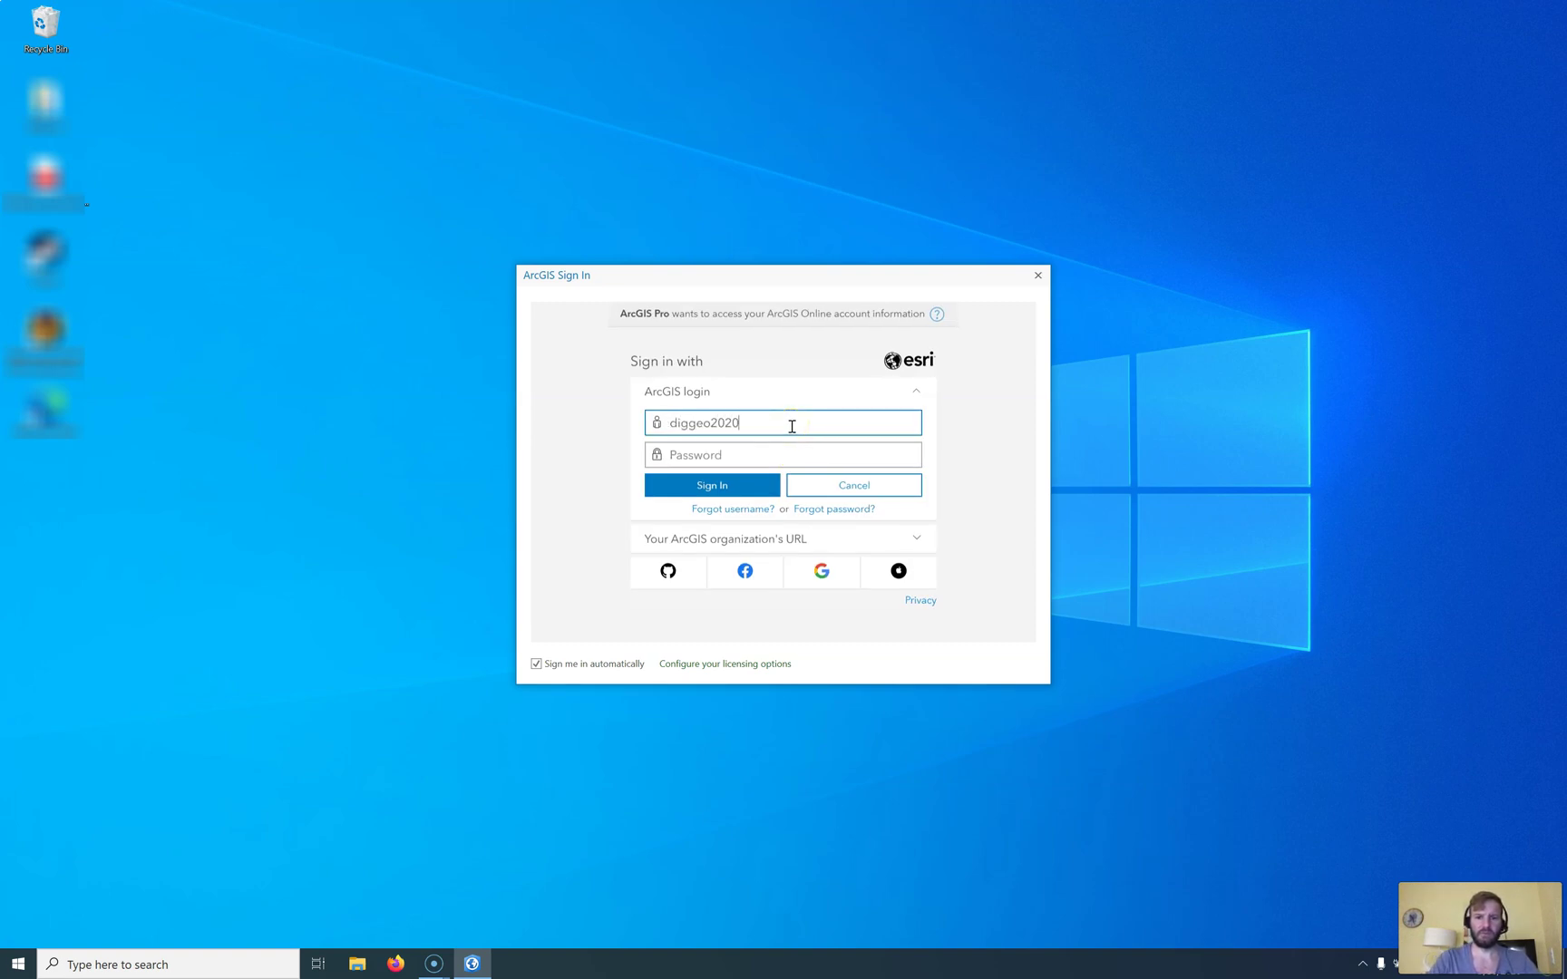
key(Tab)
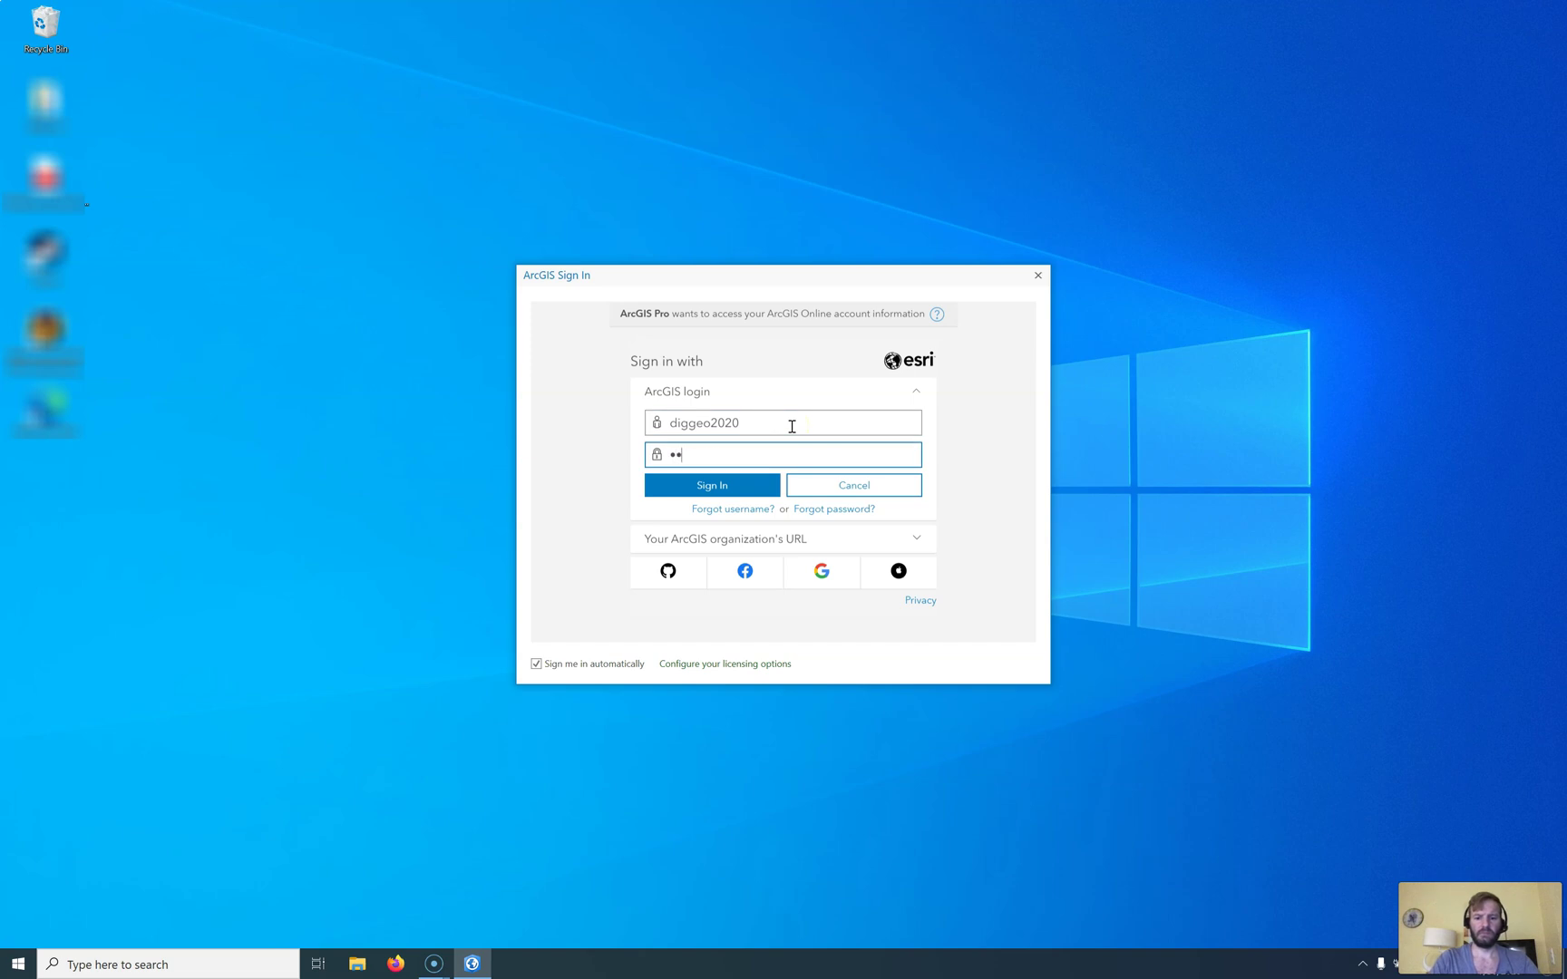
key(Return)
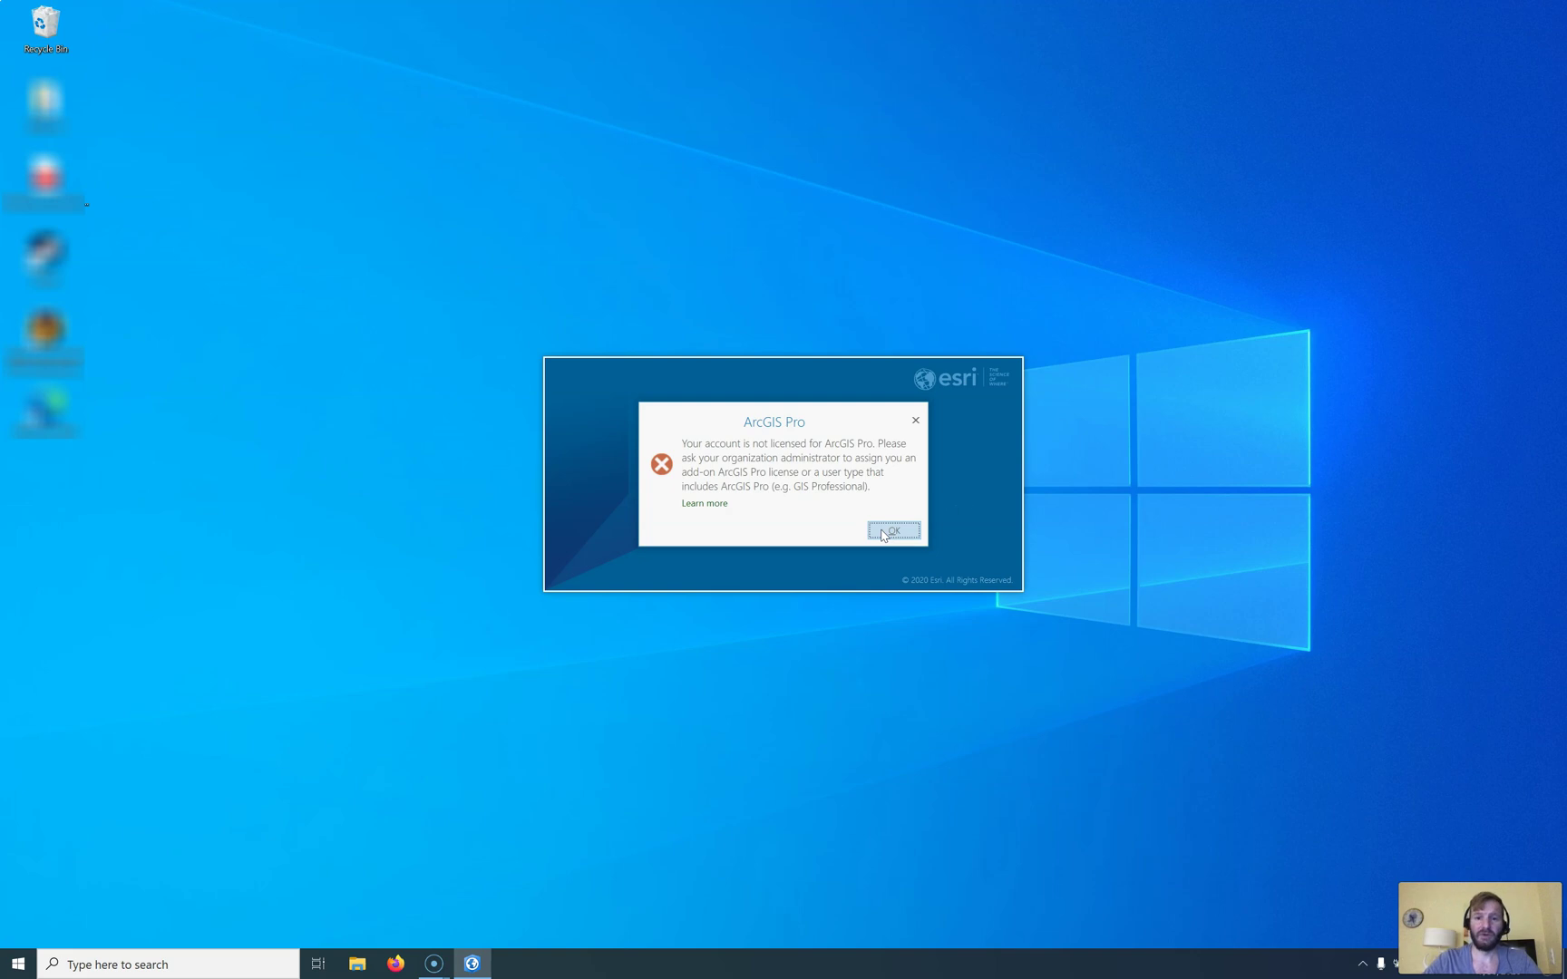
Step: Dismiss the not-licensed error and open the add-on licenses page showing Pro Advanced 0 assigned, 1 available
click(884, 532)
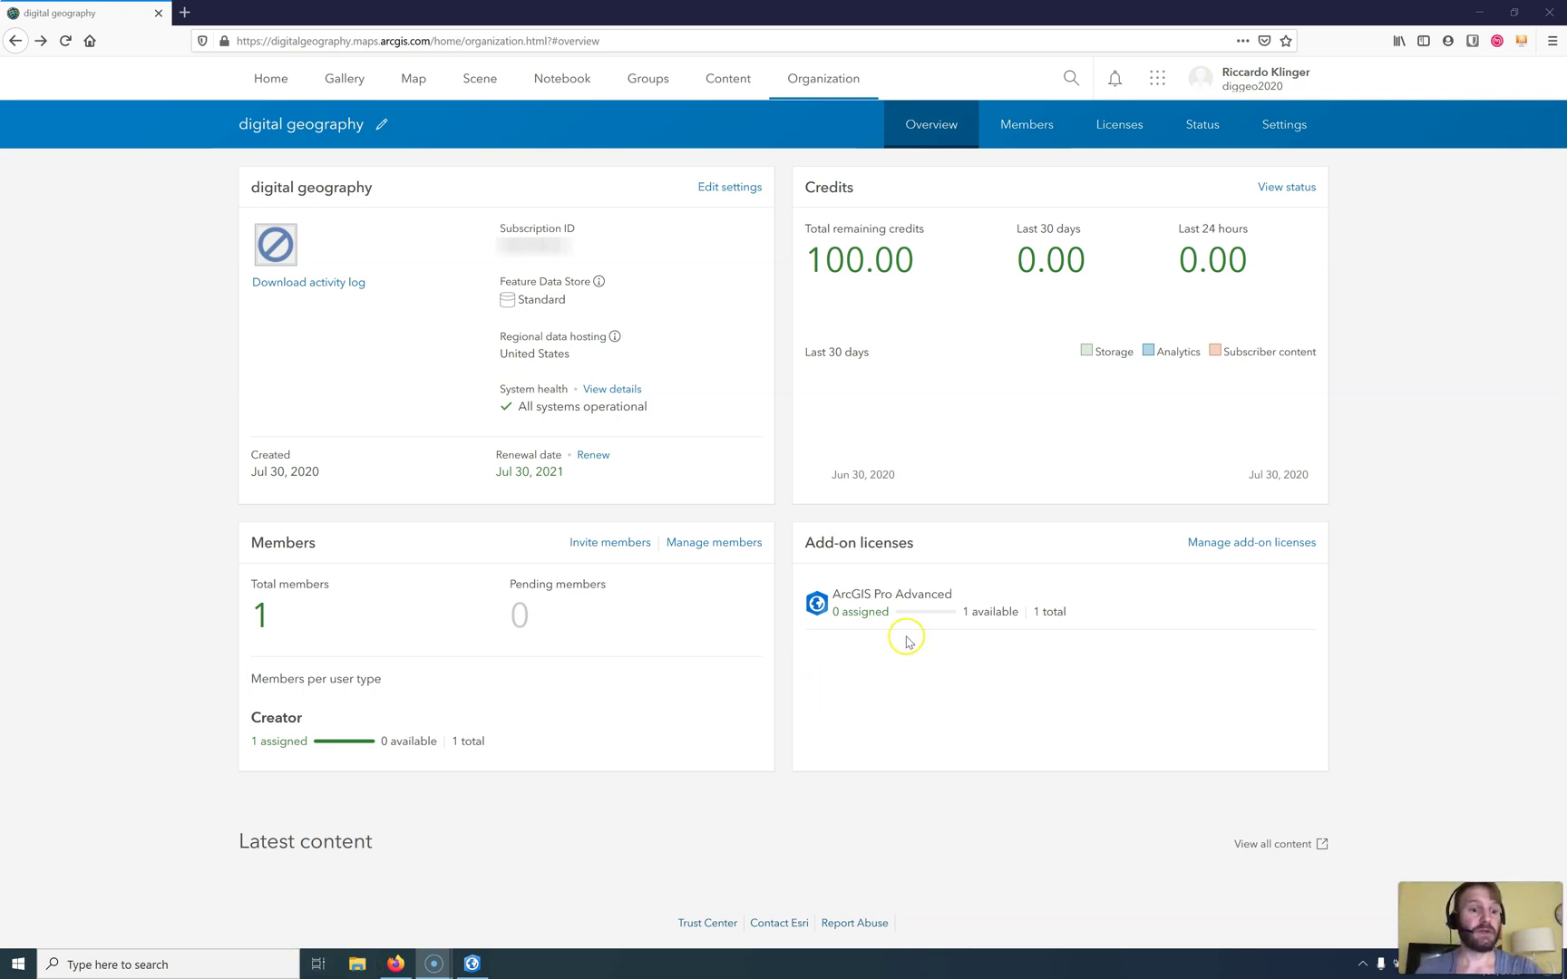
drag(959, 611, 1081, 613)
click(1269, 543)
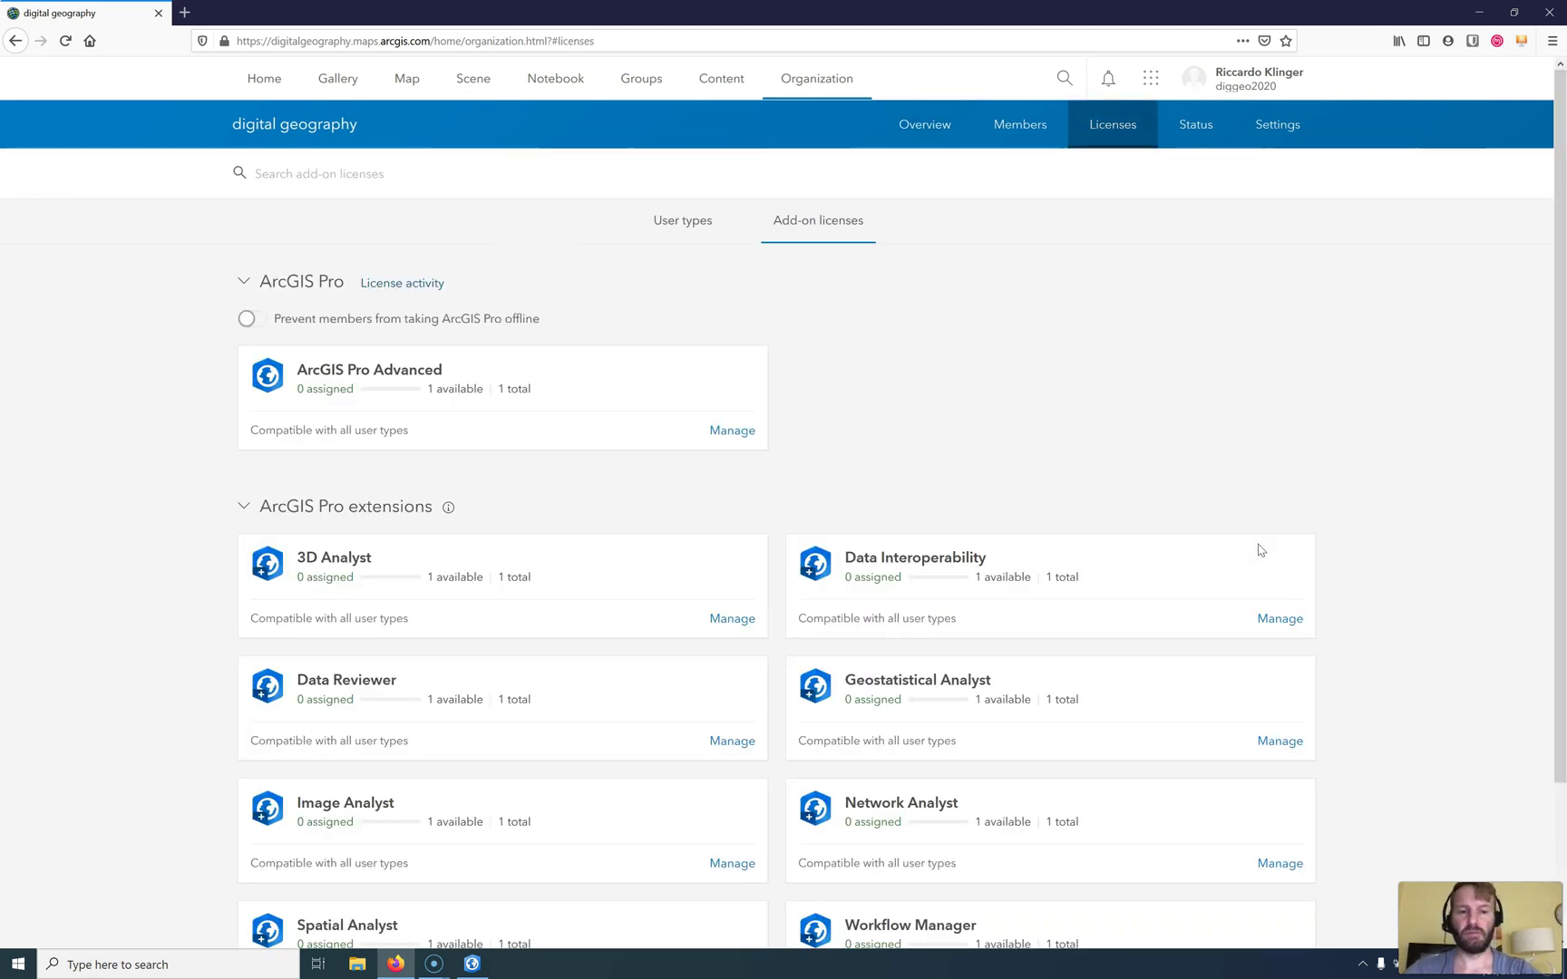
click(1245, 553)
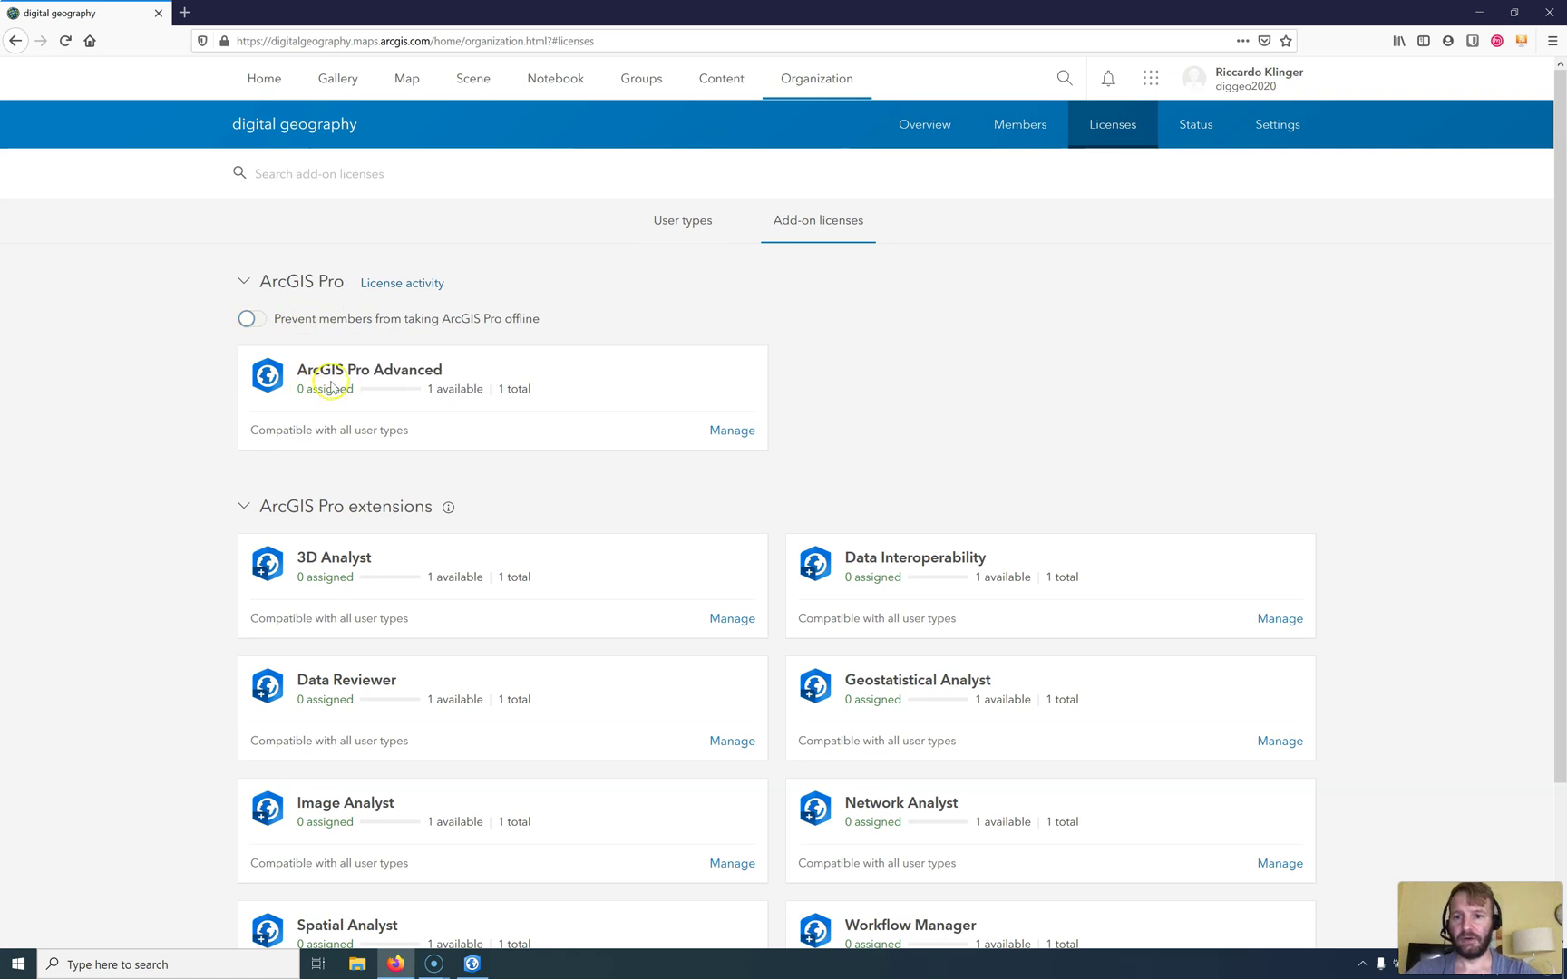
Step: Give the member the ArcGIS Pro Advanced license without emailing them, leaving 1 assigned
click(719, 433)
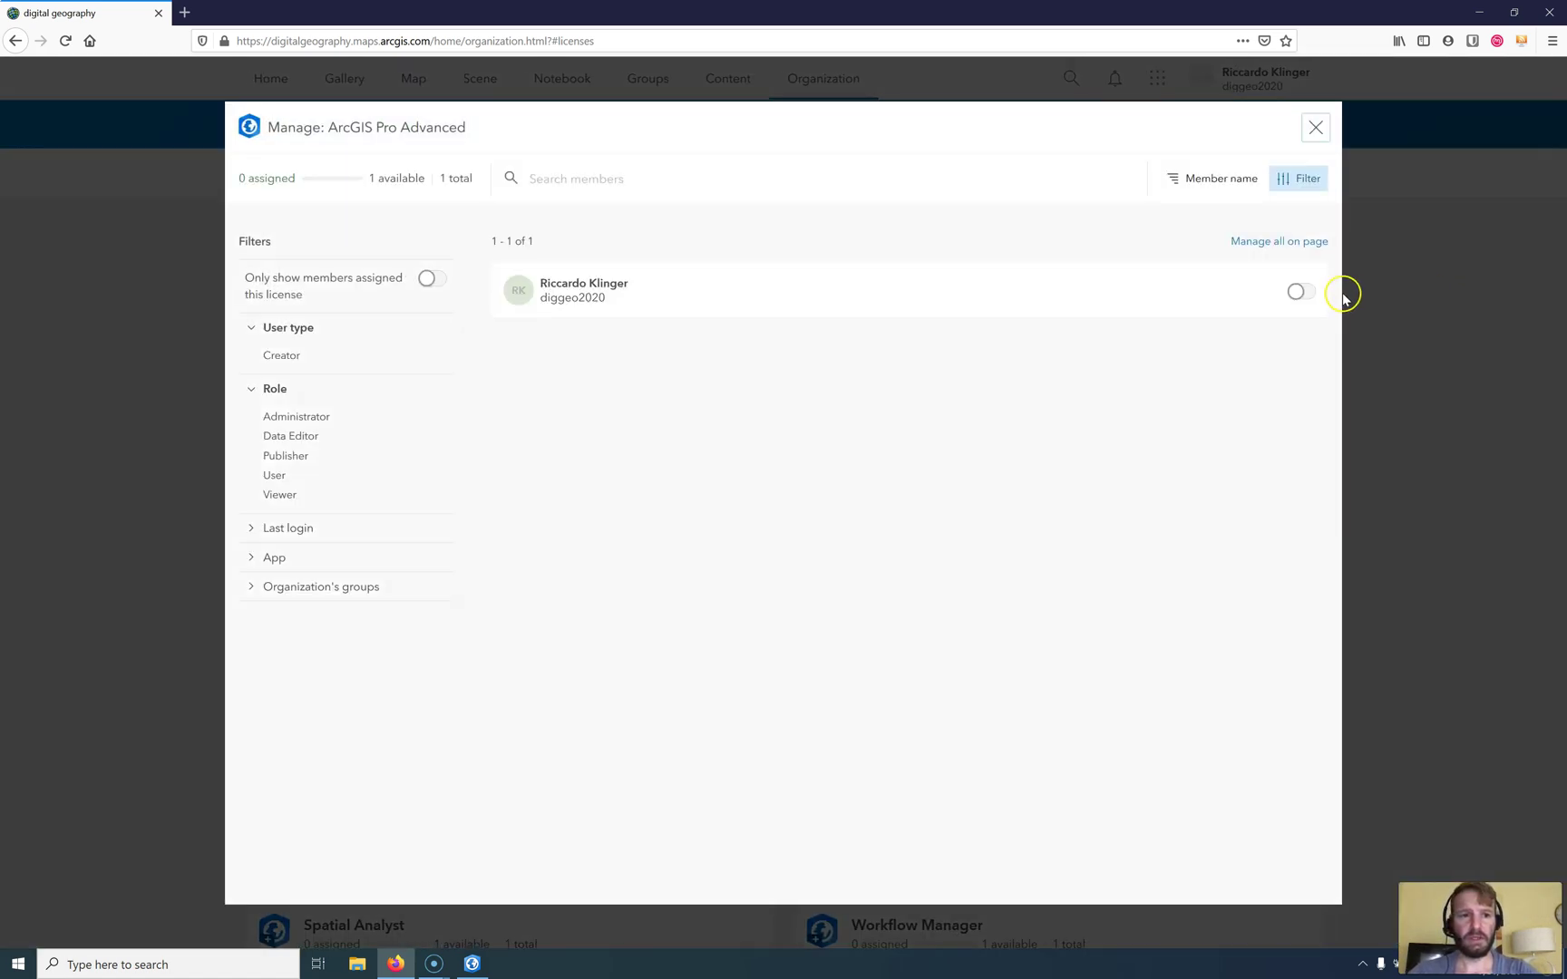
click(1299, 291)
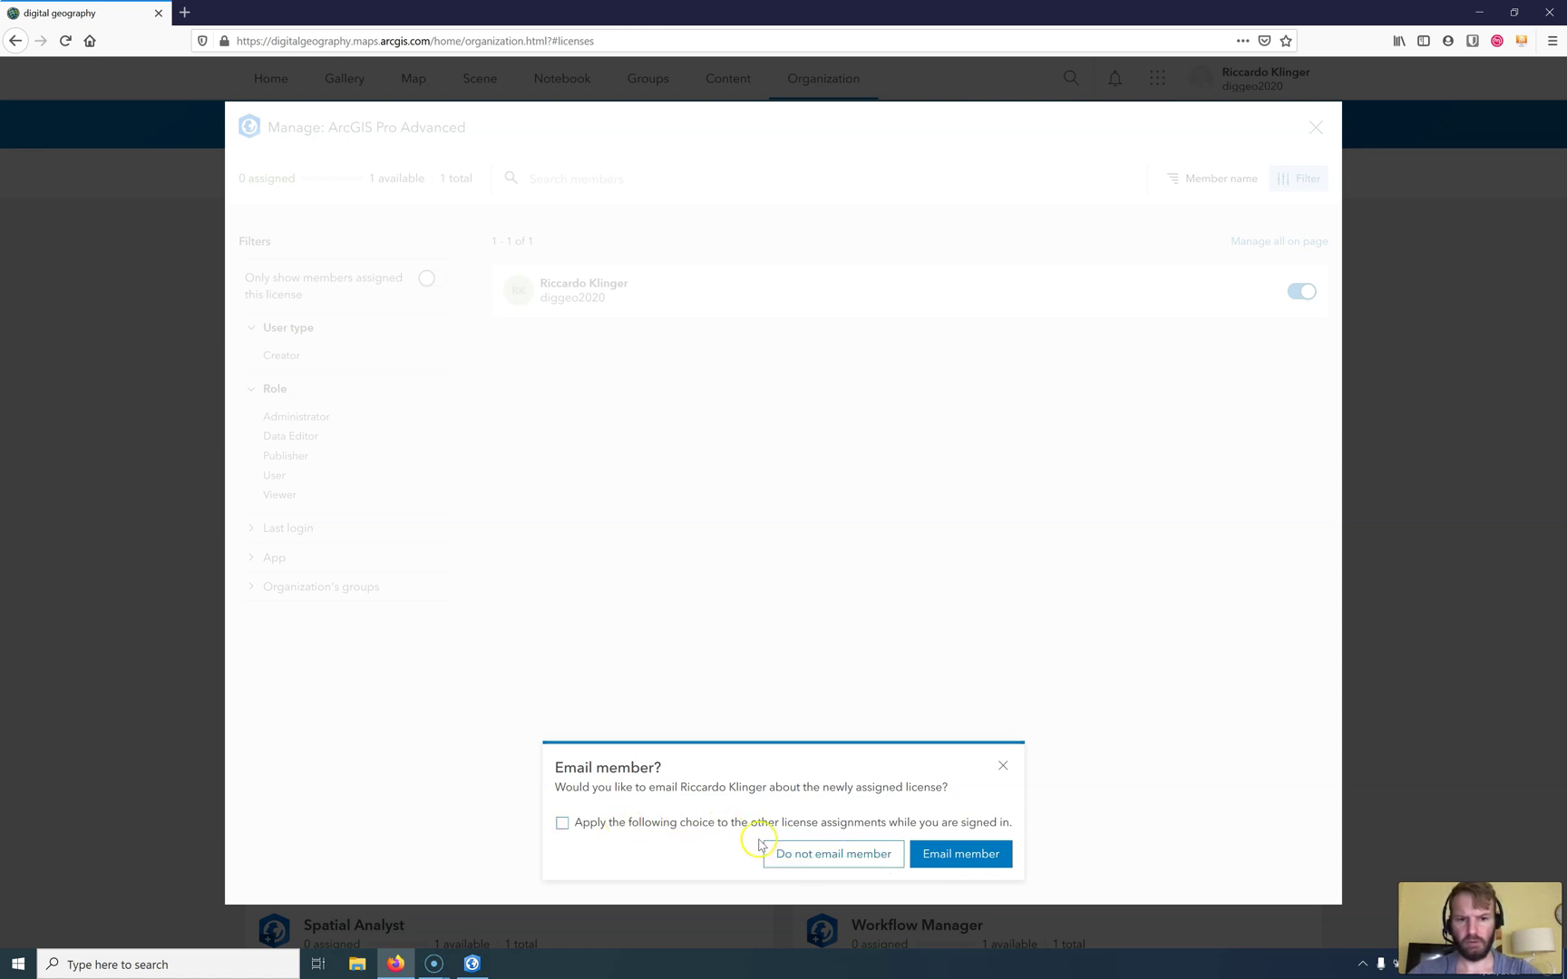
click(736, 821)
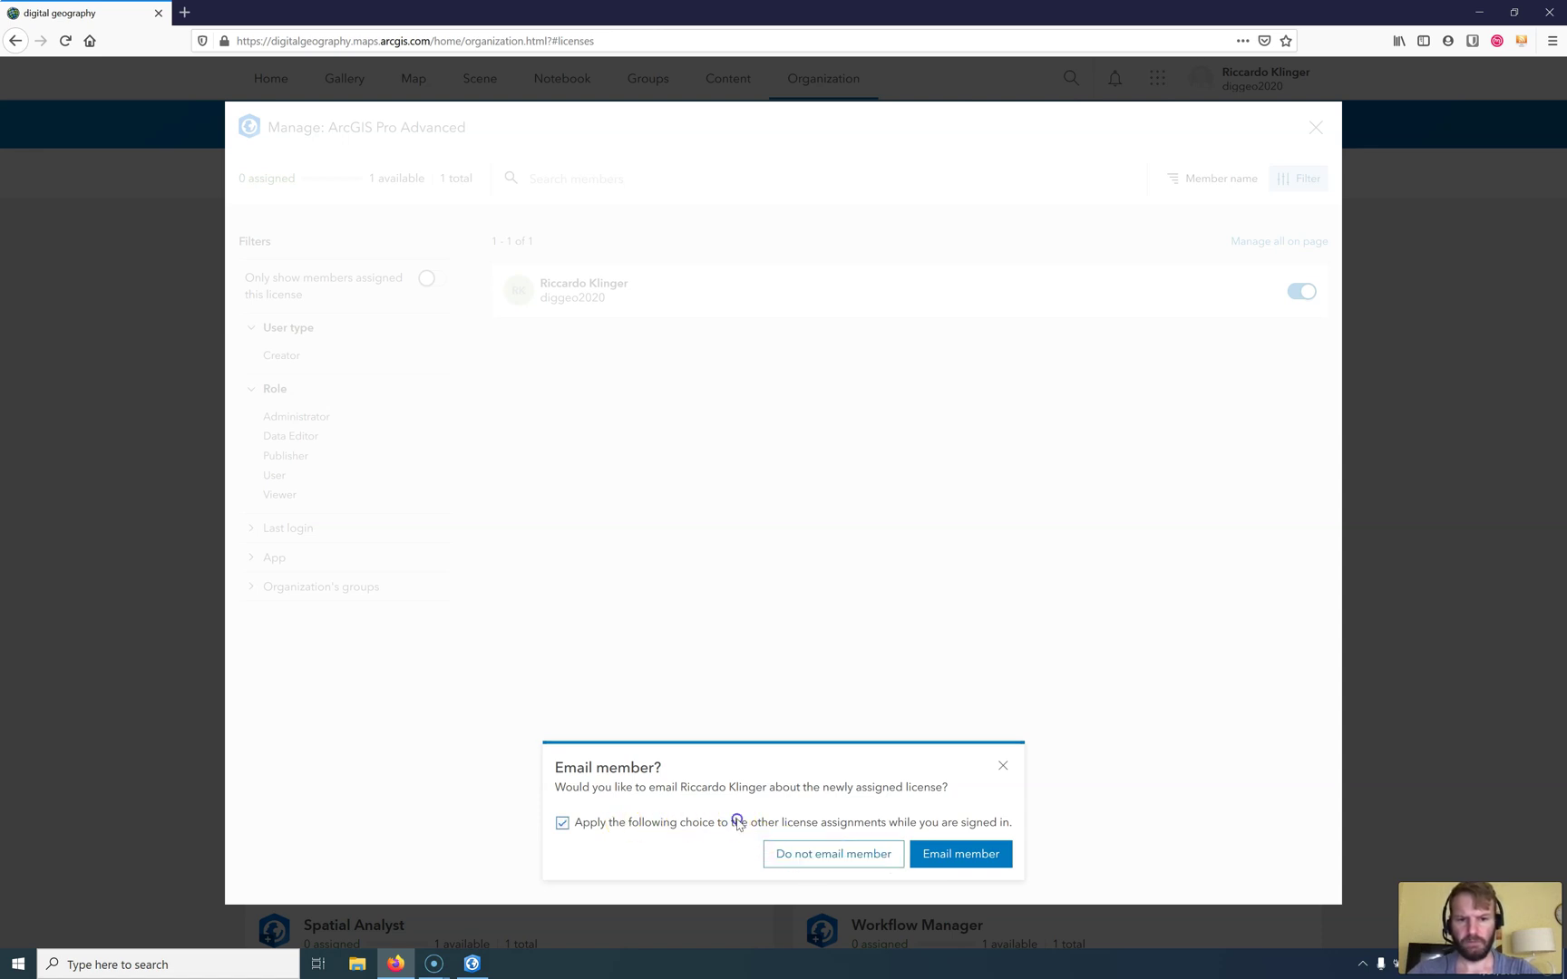
click(825, 854)
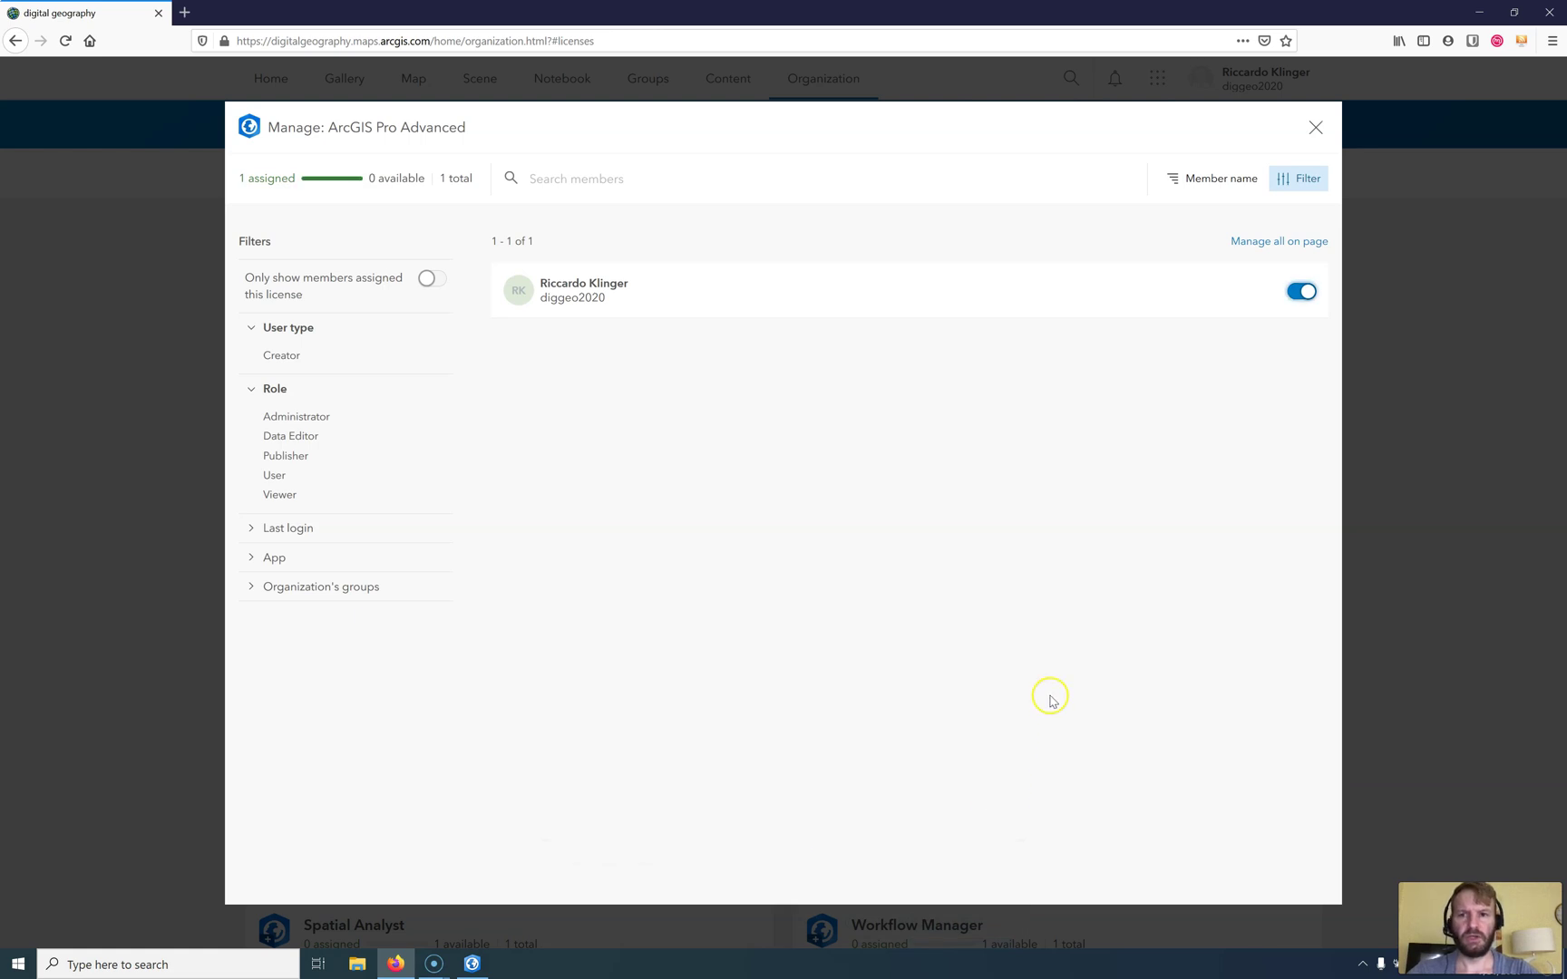
click(1317, 127)
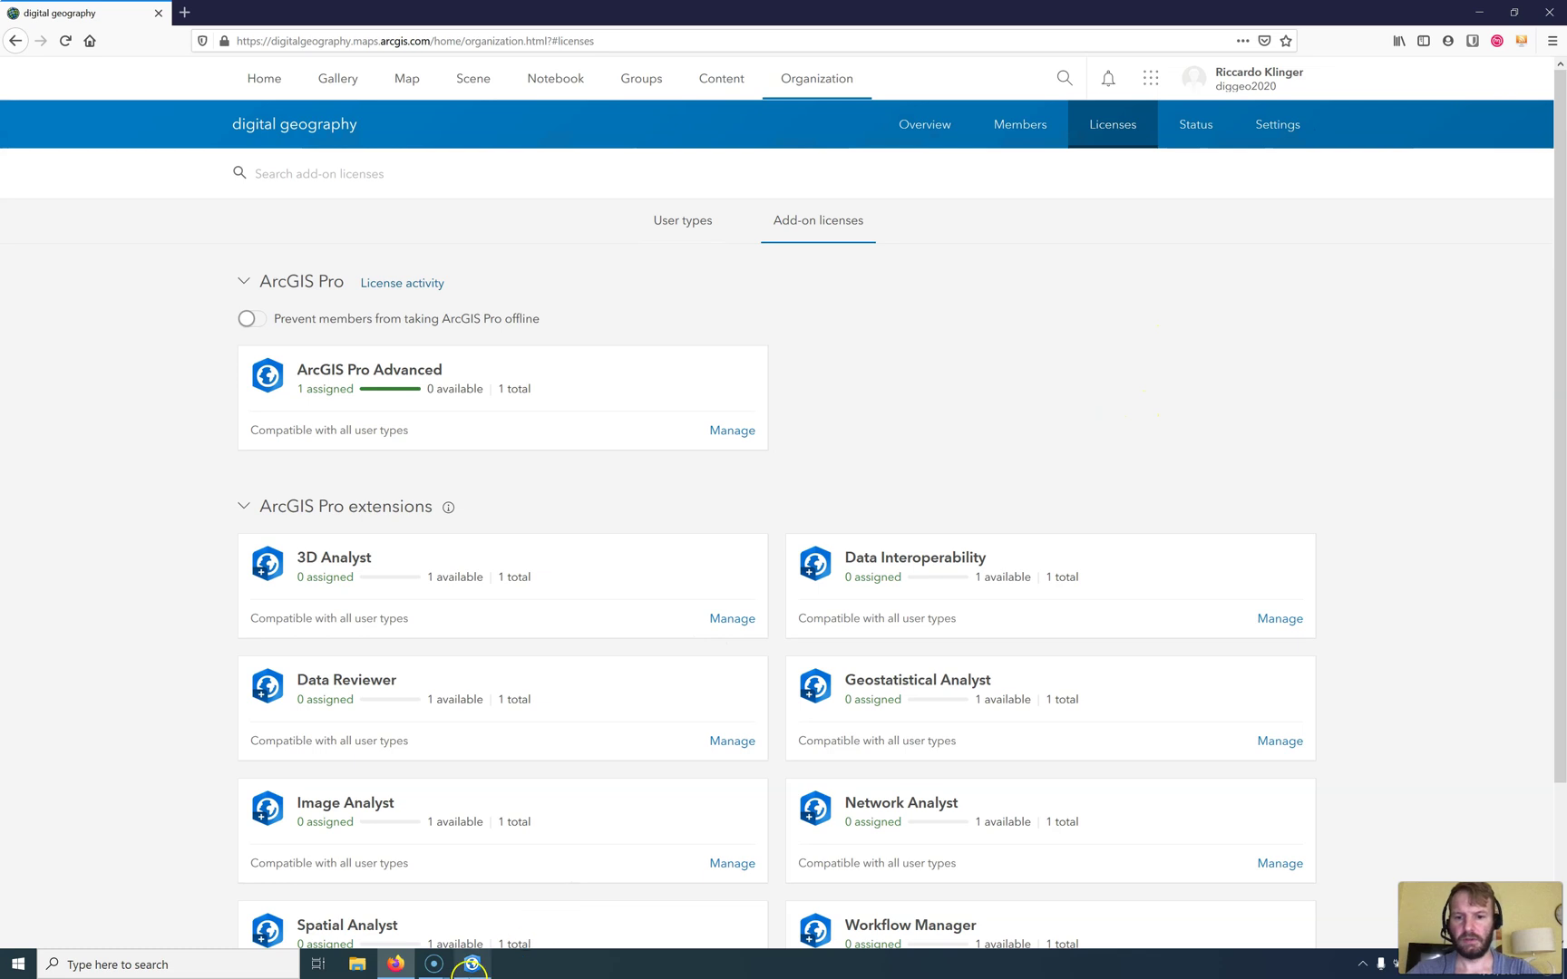
Step: Retry the ArcGIS Pro sign-in with the account username and password, then close the timed-out Sign In window
click(472, 965)
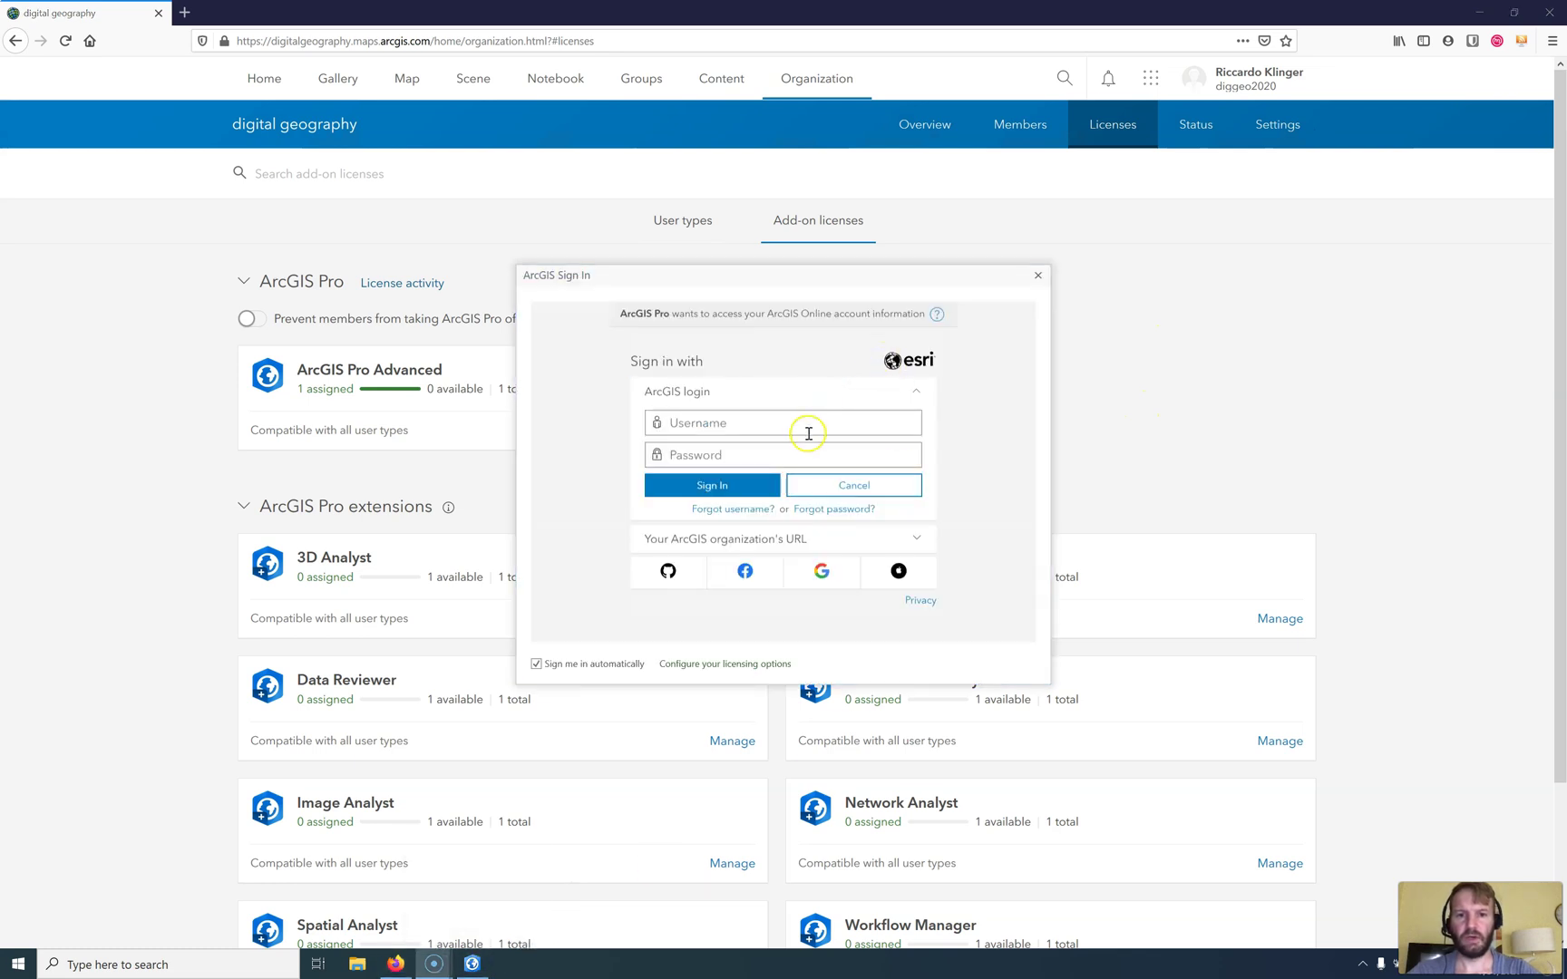
click(807, 434)
text(d)
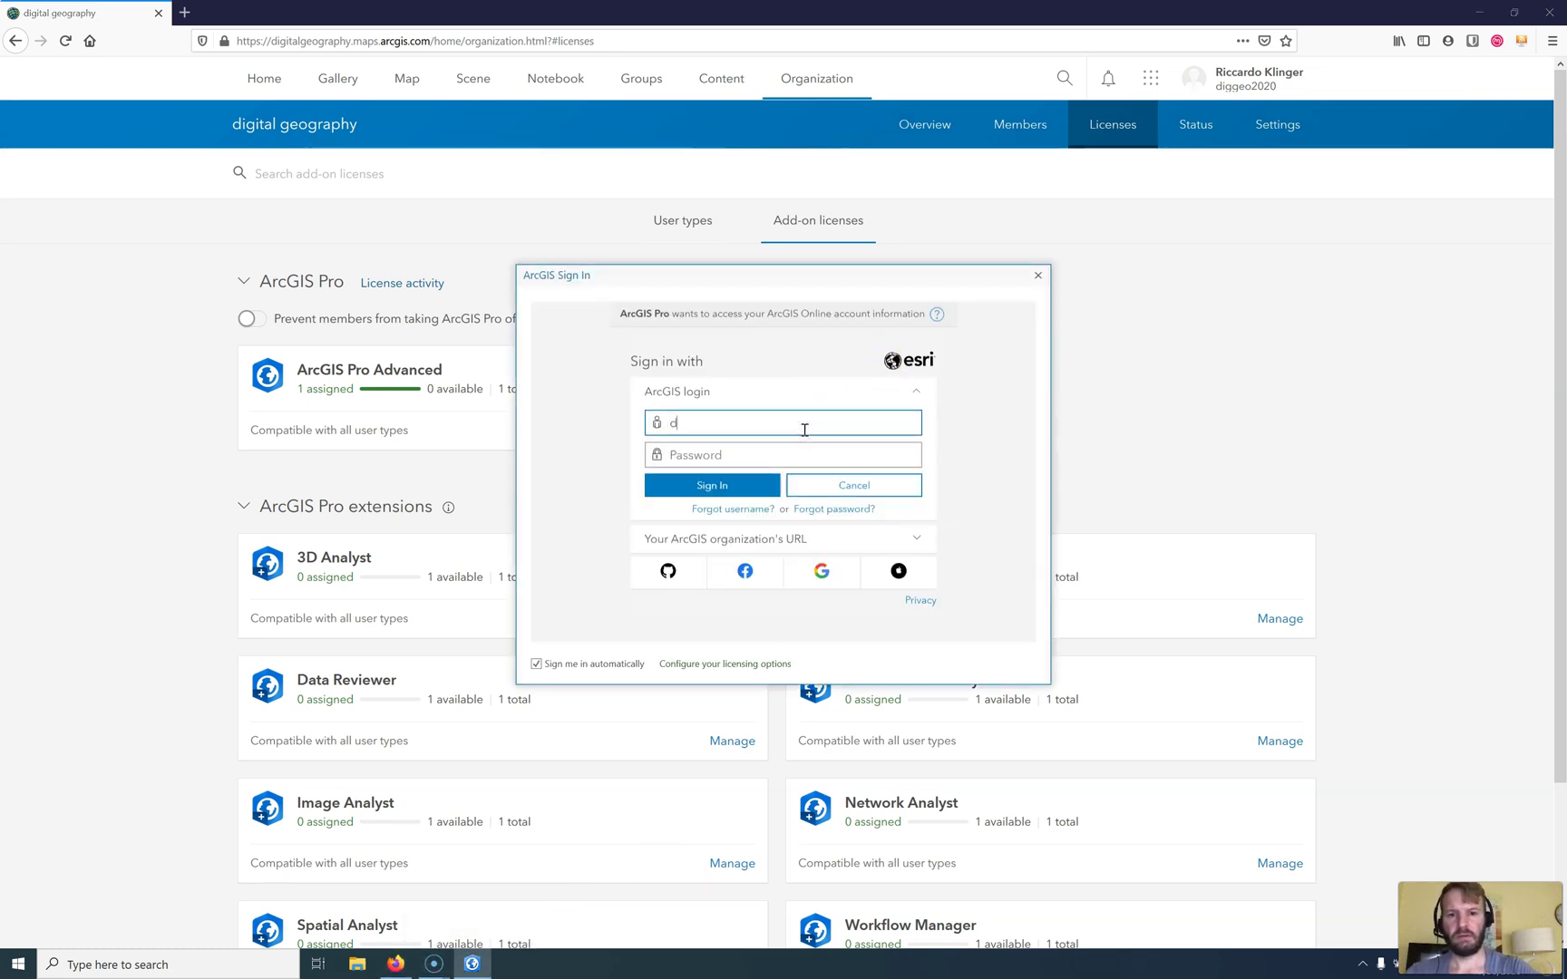
text(iggeo)
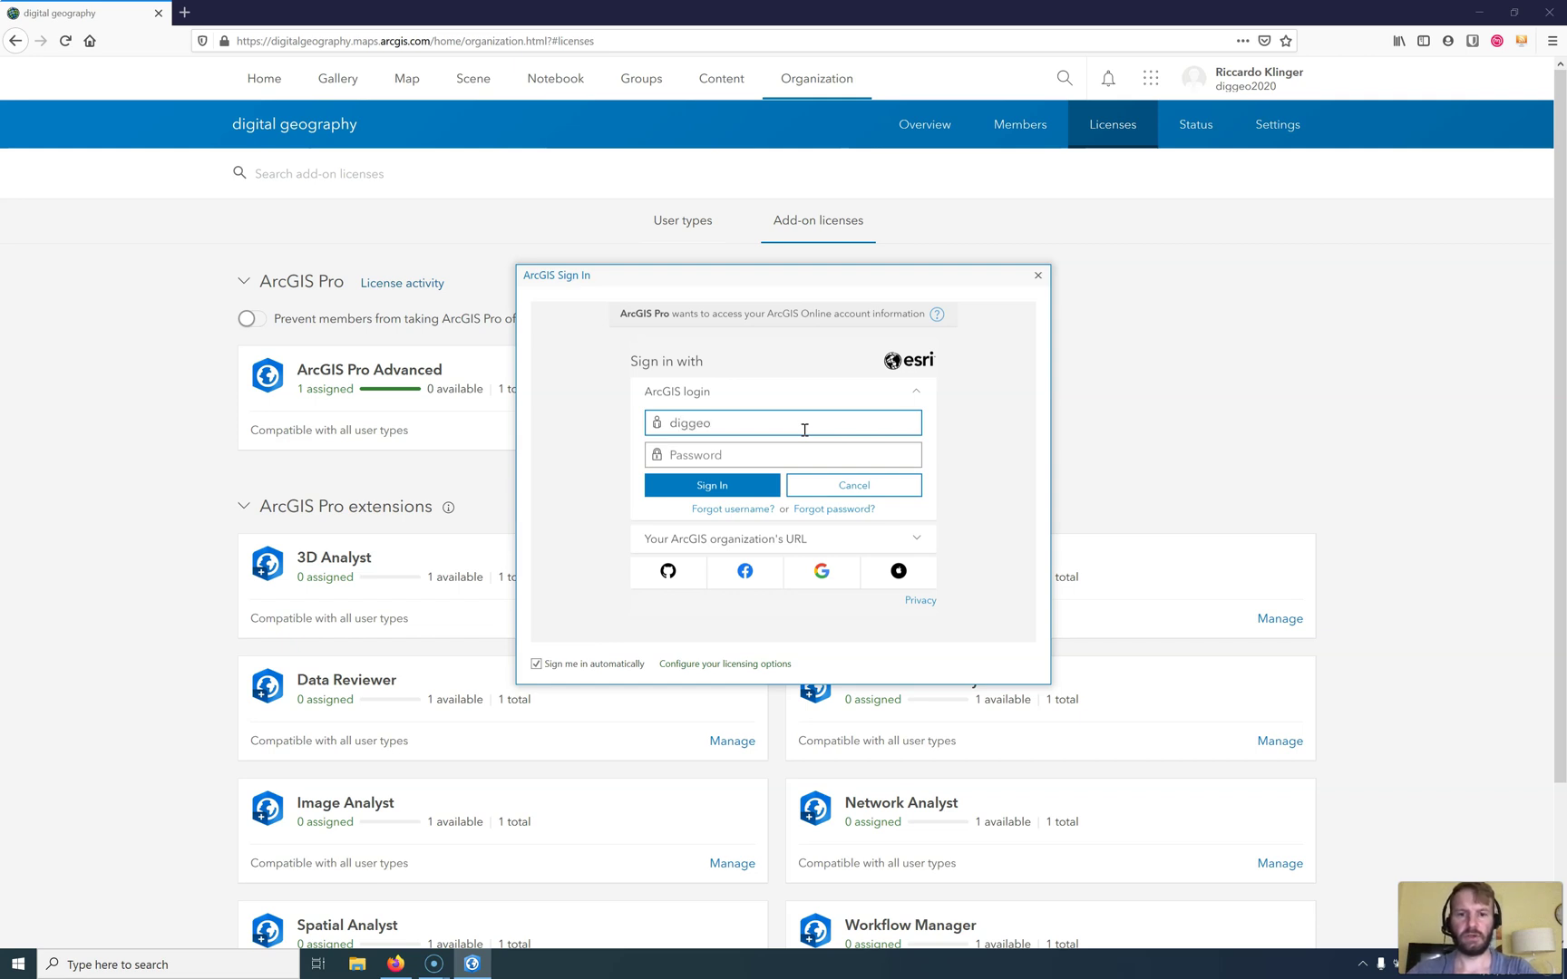
text(2020)
key(Tab)
text(****)
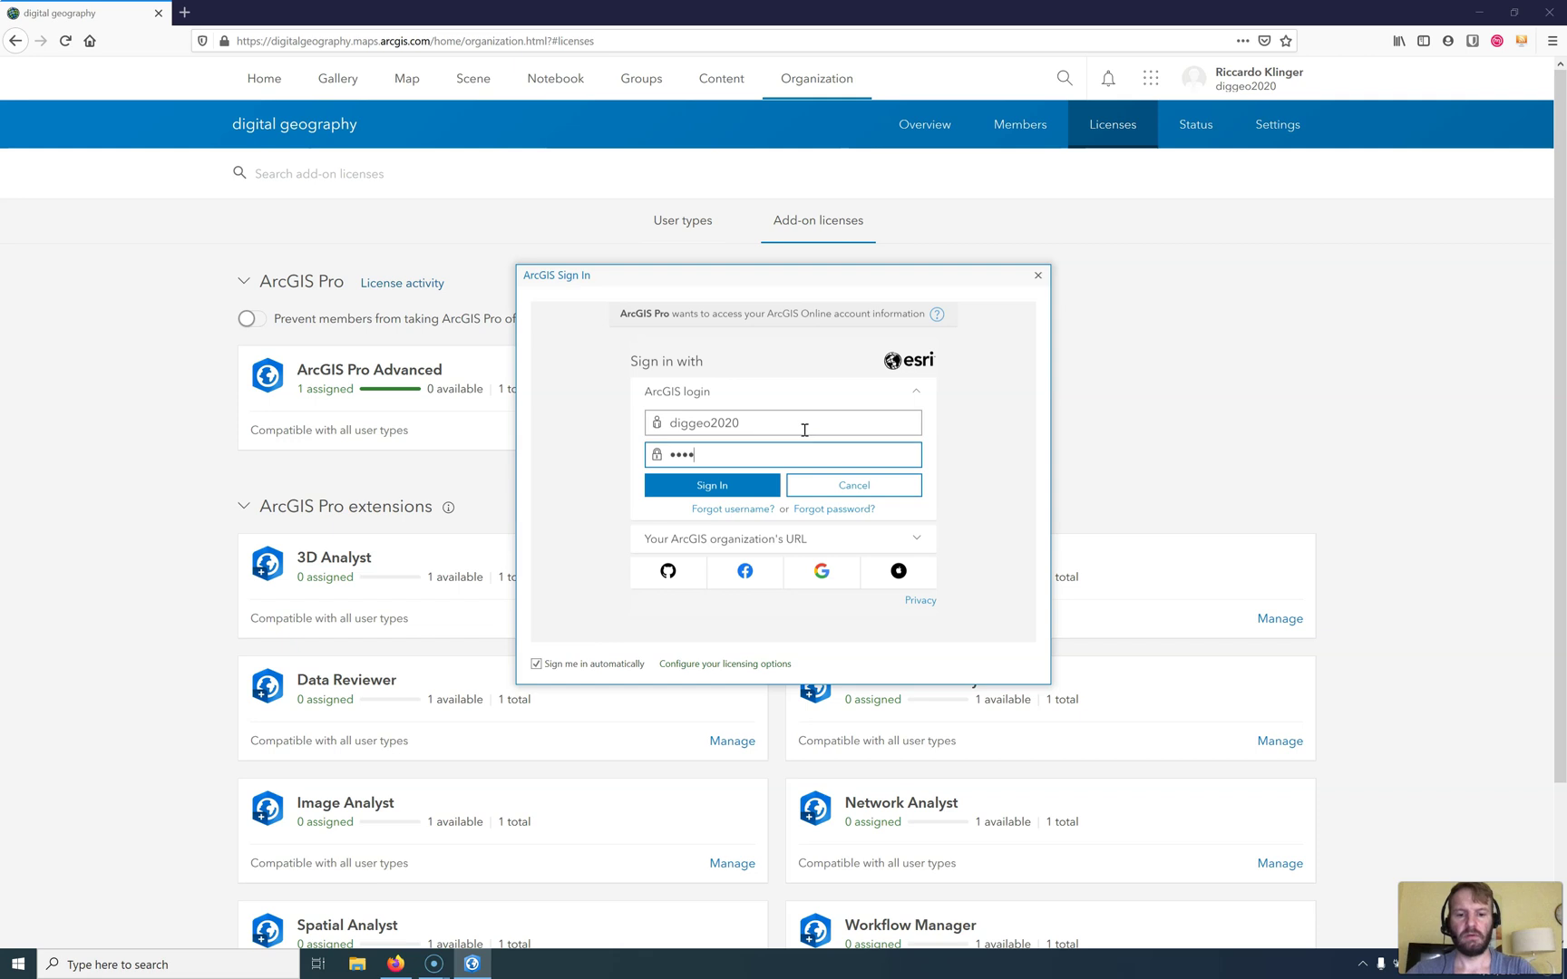
text(*****)
key(Return)
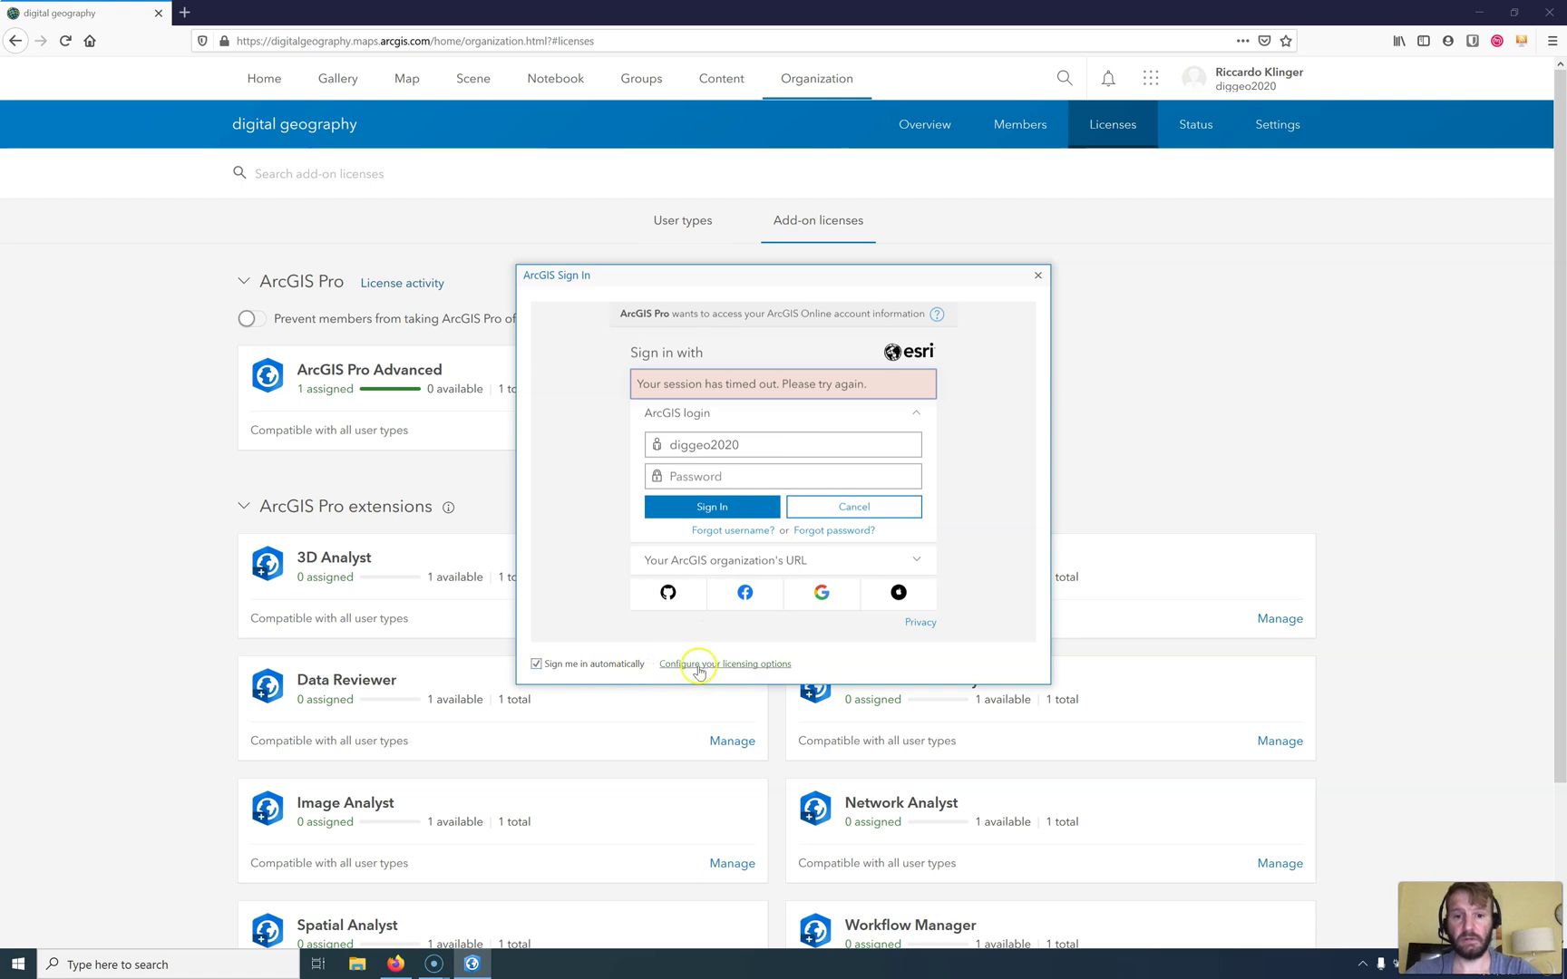
click(1037, 274)
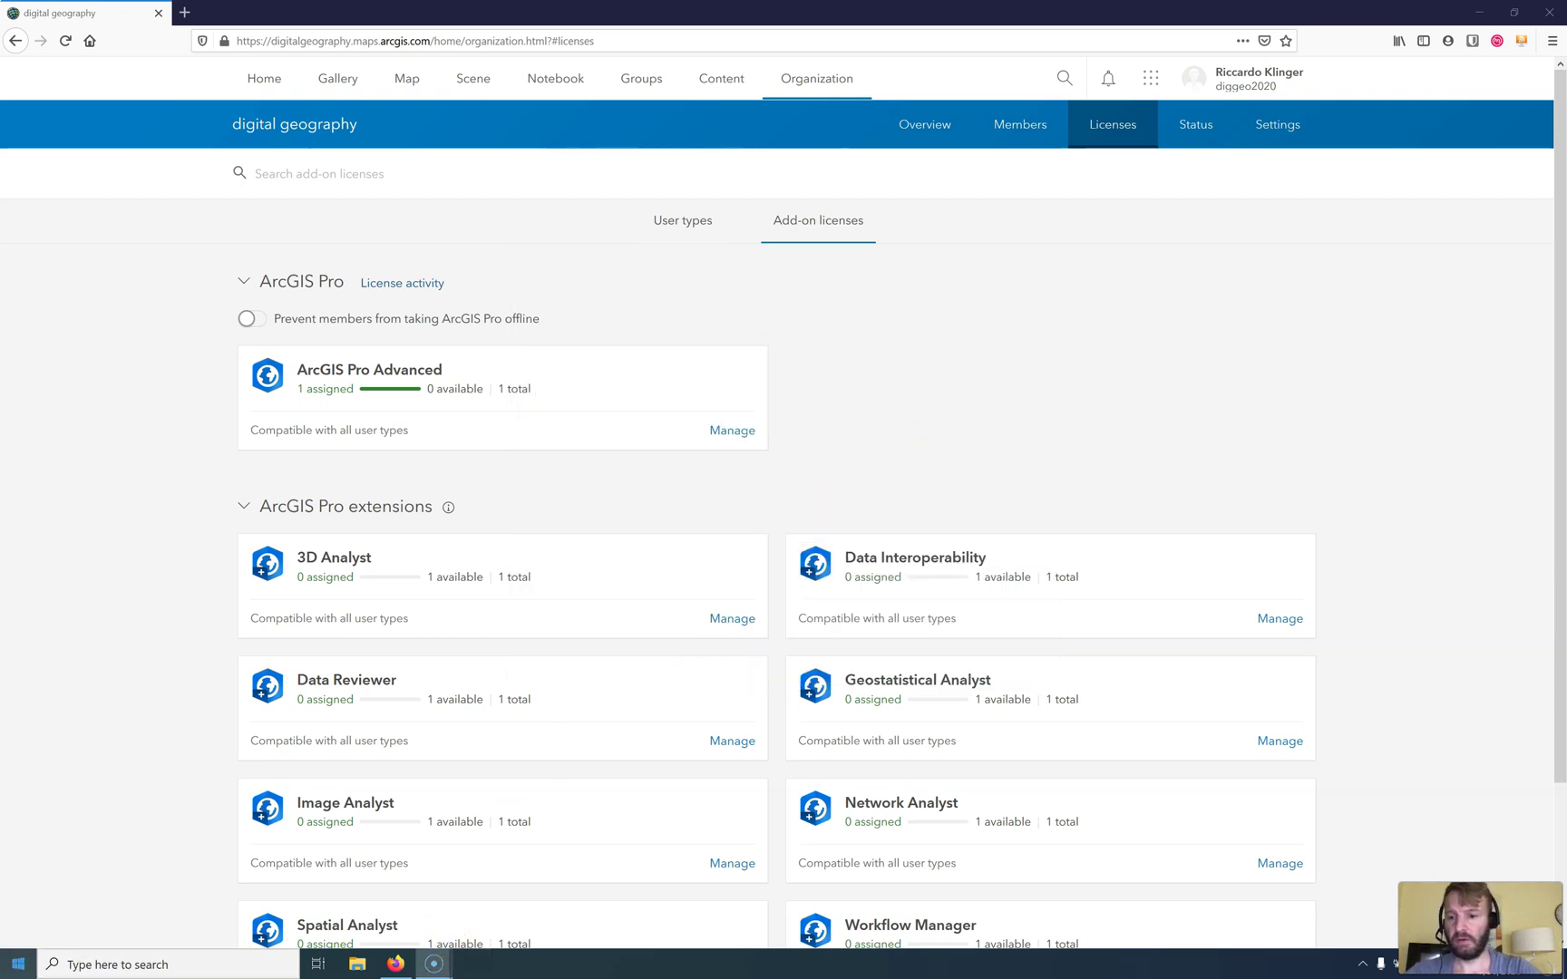
Step: Relaunch ArcGIS Pro from the ArcGIS folder in the Start menu
click(17, 964)
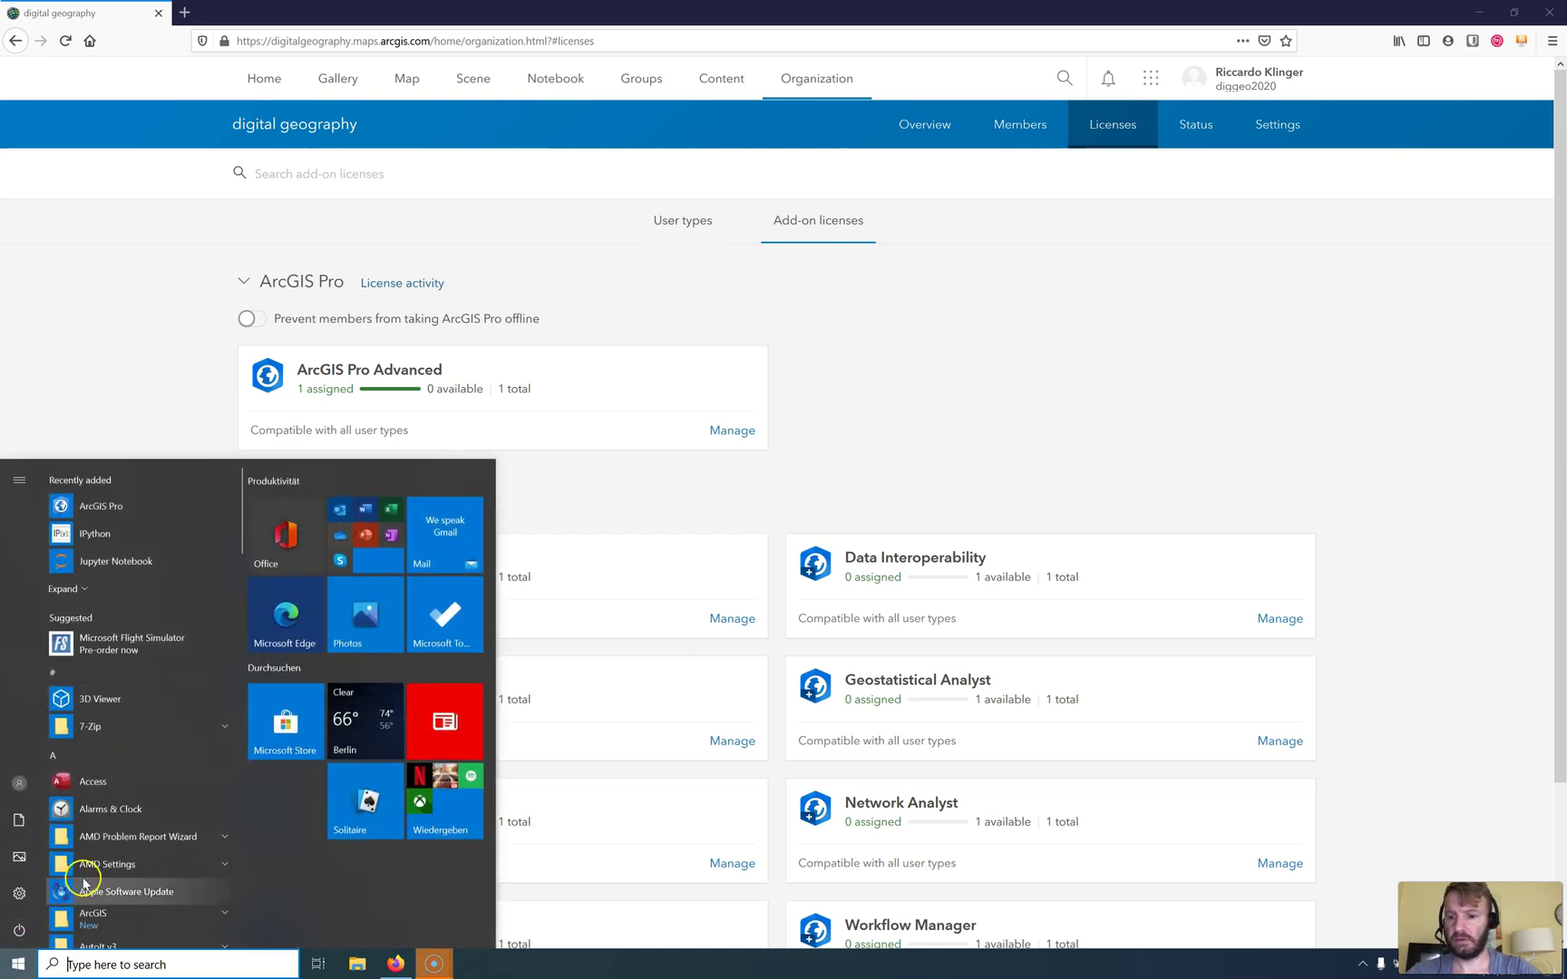
click(100, 916)
scroll(132, 898, down, 2)
click(123, 797)
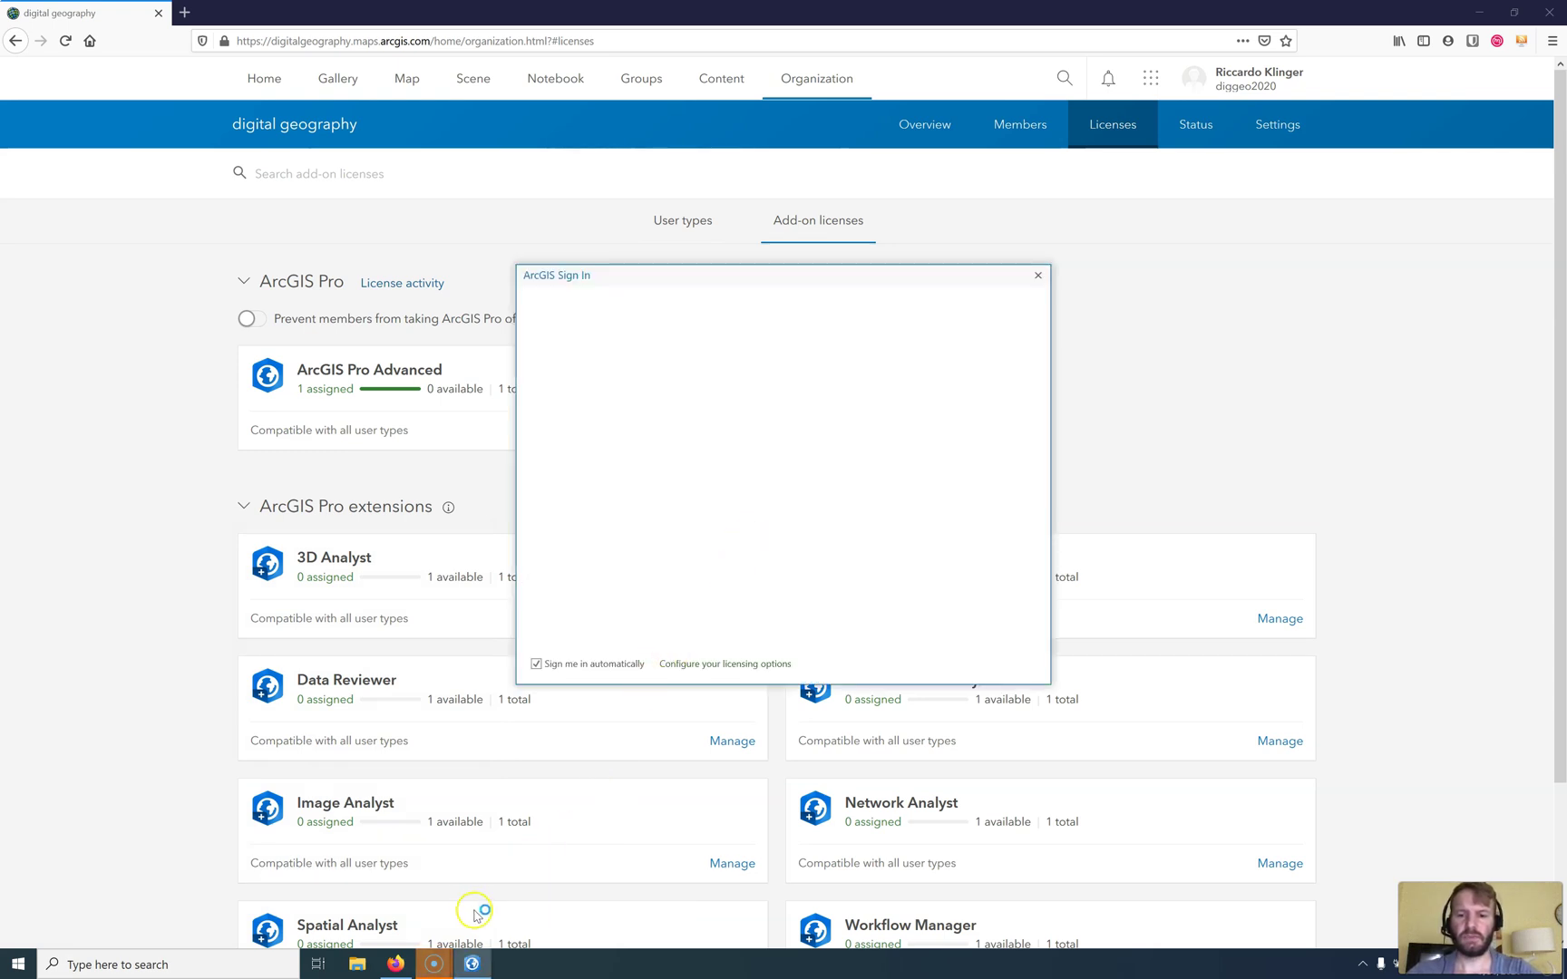
Step: Sign in to ArcGIS Pro with the organisation account's username and password
click(455, 966)
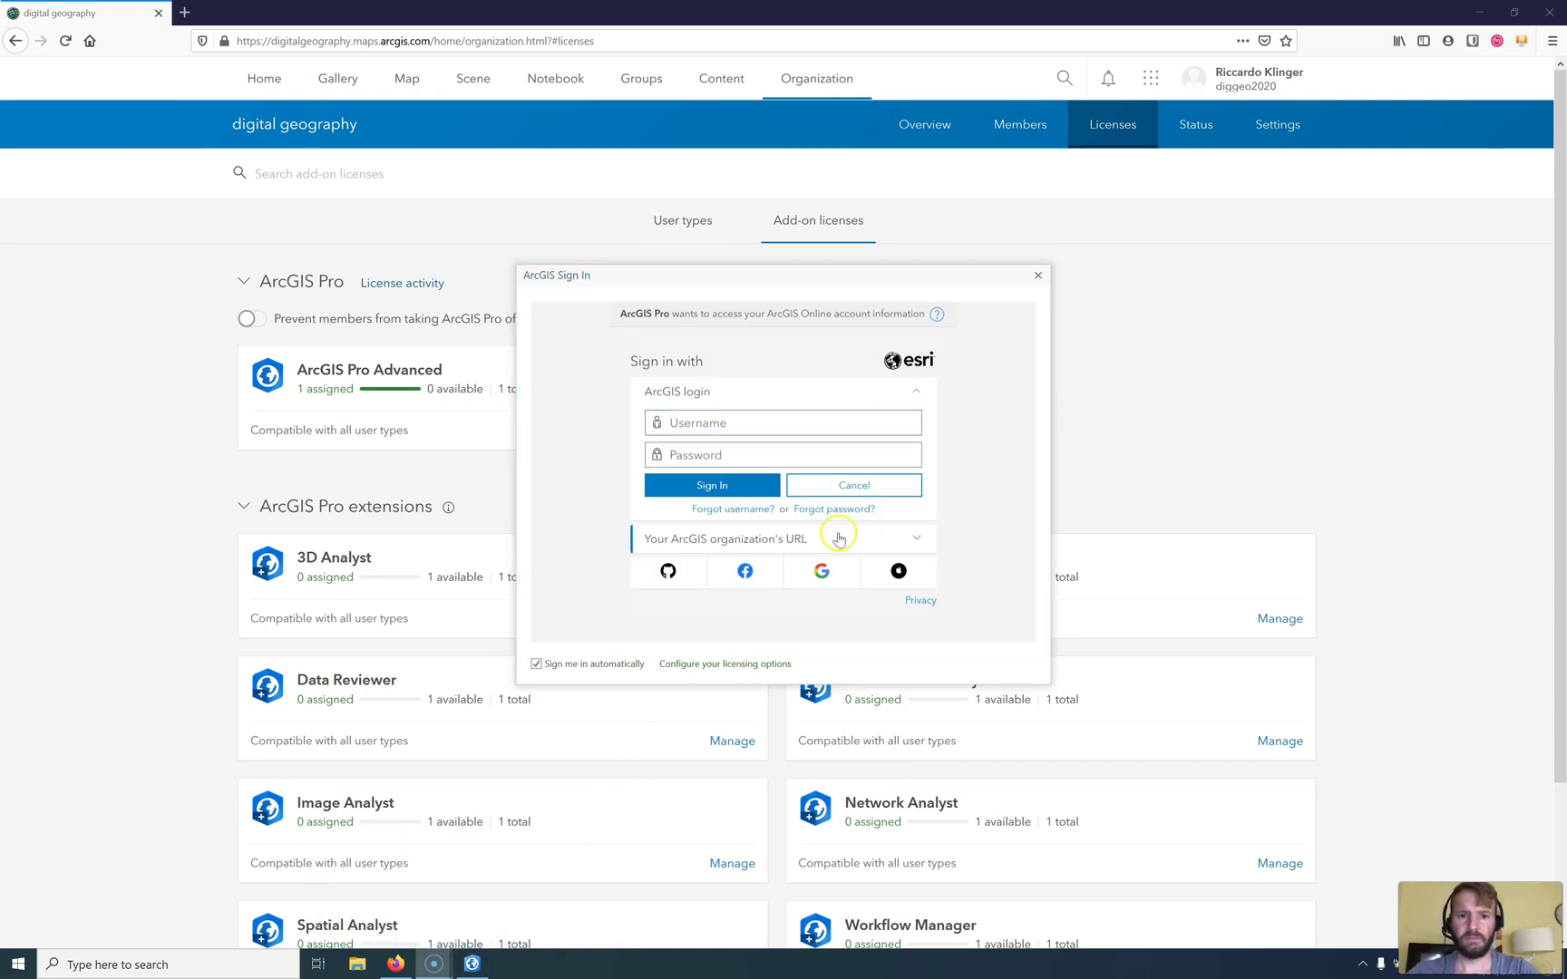
click(745, 417)
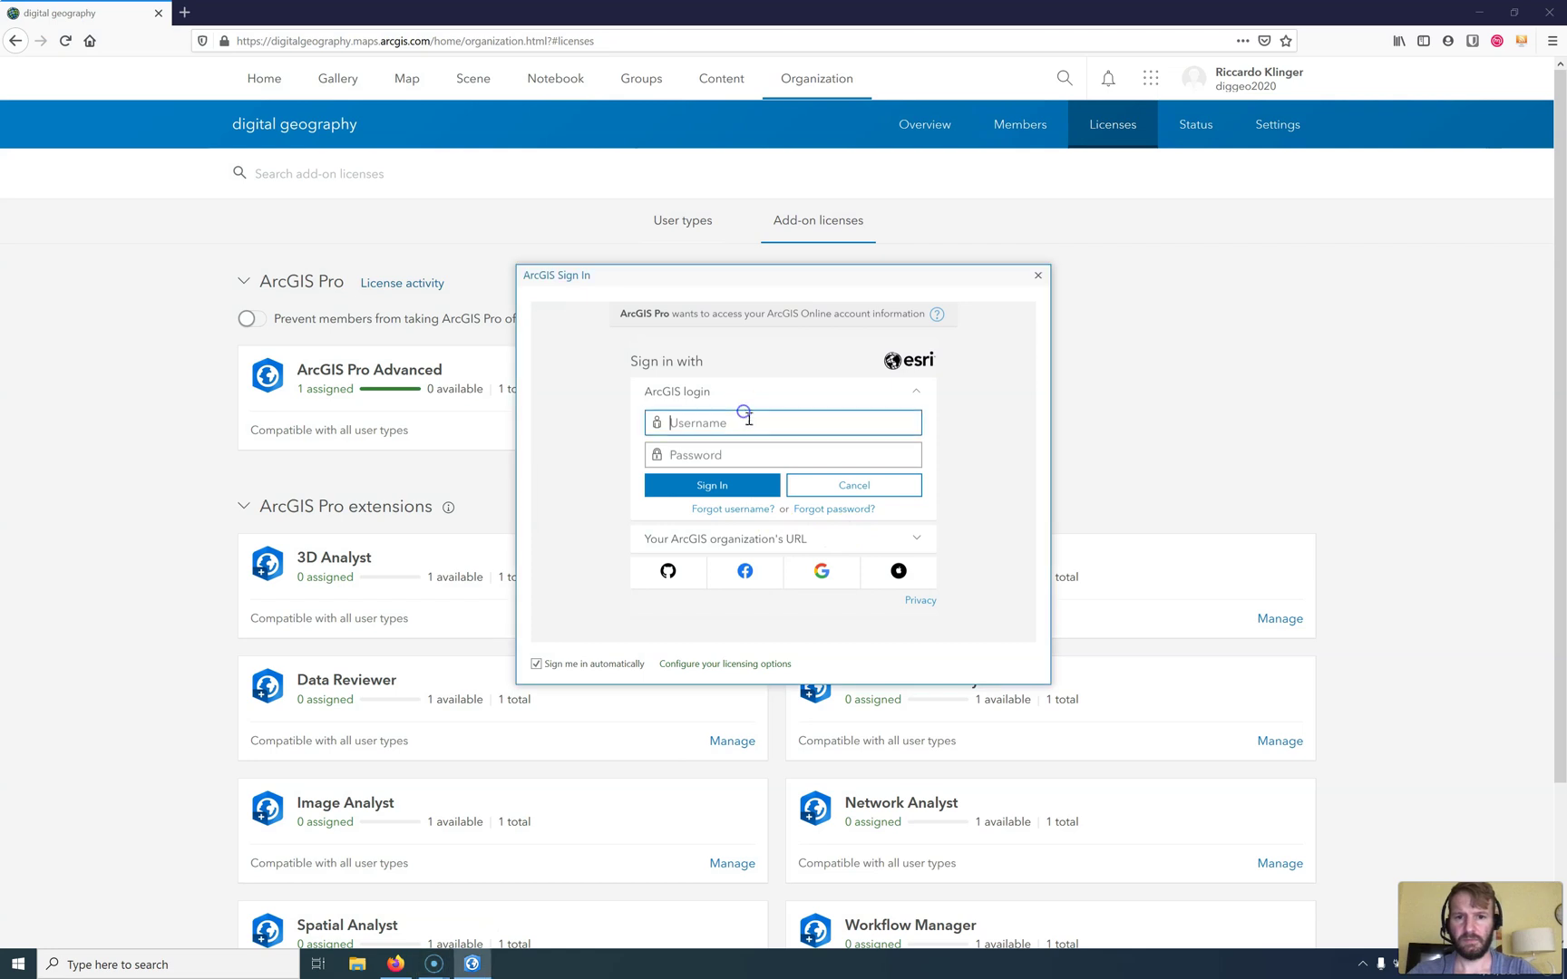
text(esr)
key(BackSpace)
key(BackSpace)
key(BackSpace)
text(diggeo2020)
key(Tab)
text(*********)
key(Return)
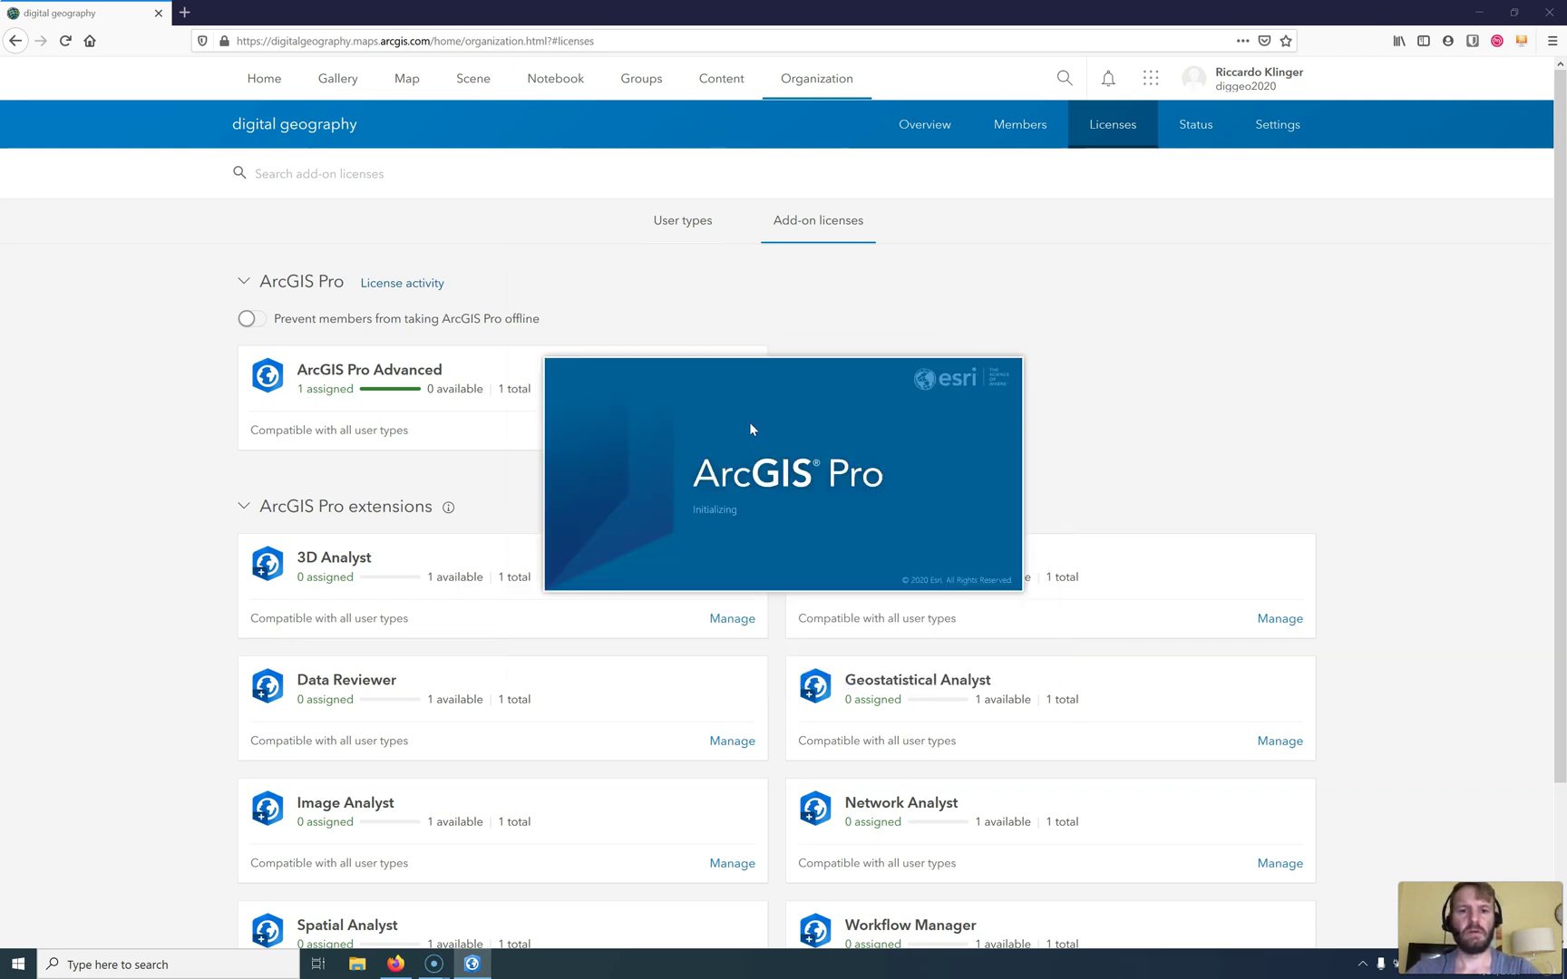